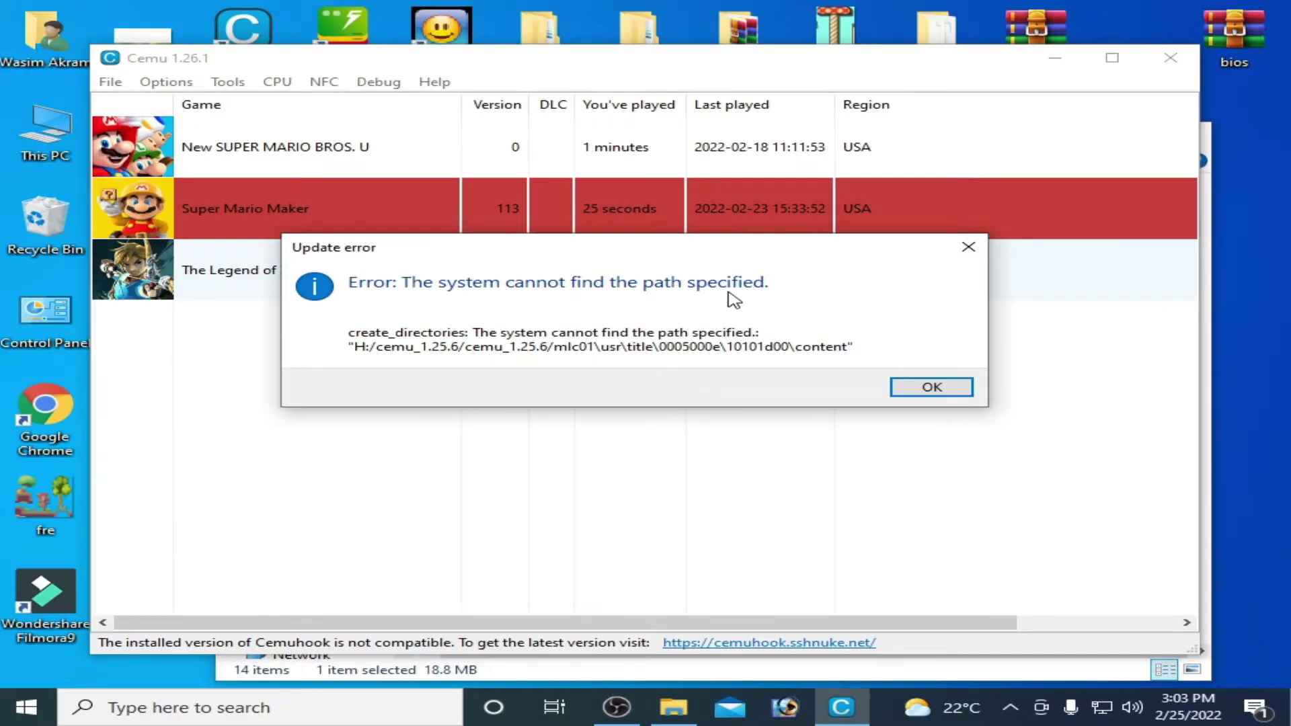
# Step: Dismiss the update error and try to install the New SUPER MARIO BROS. U update from meta.xml in G:'s NSMB-U-USA-UPDATE folder
pyautogui.click(930, 389)
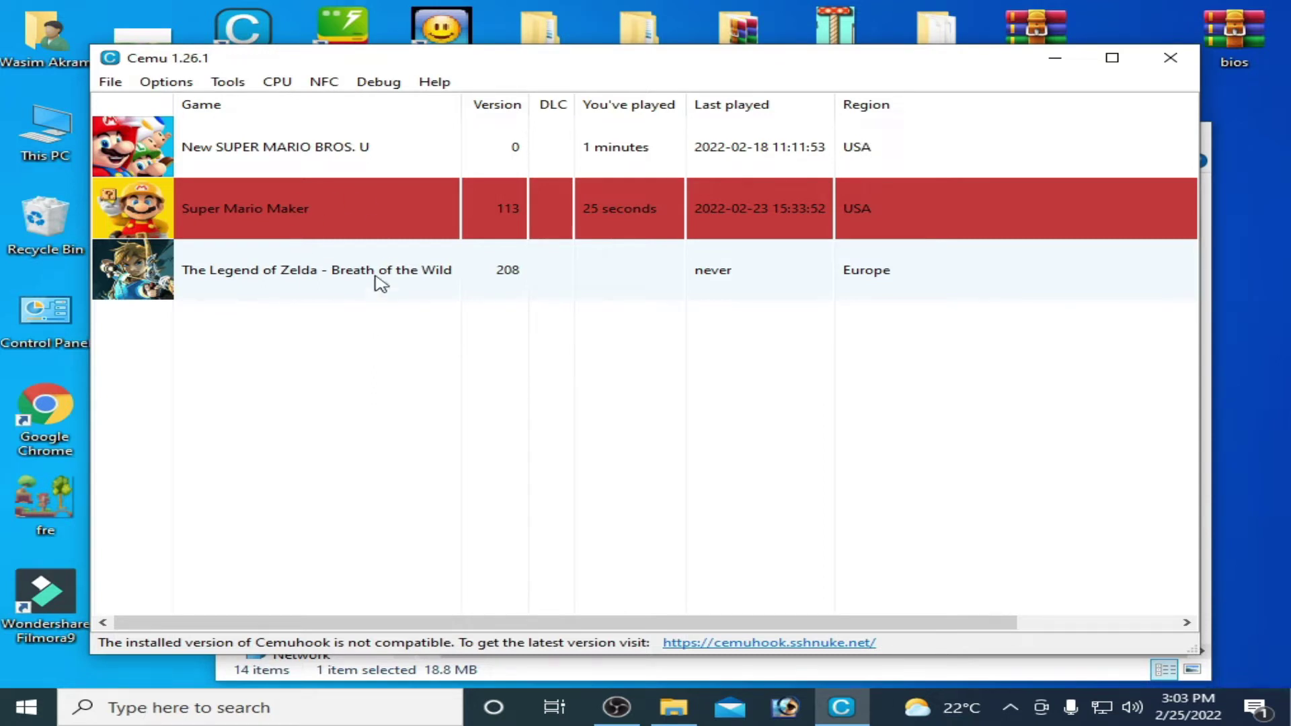
pyautogui.click(119, 84)
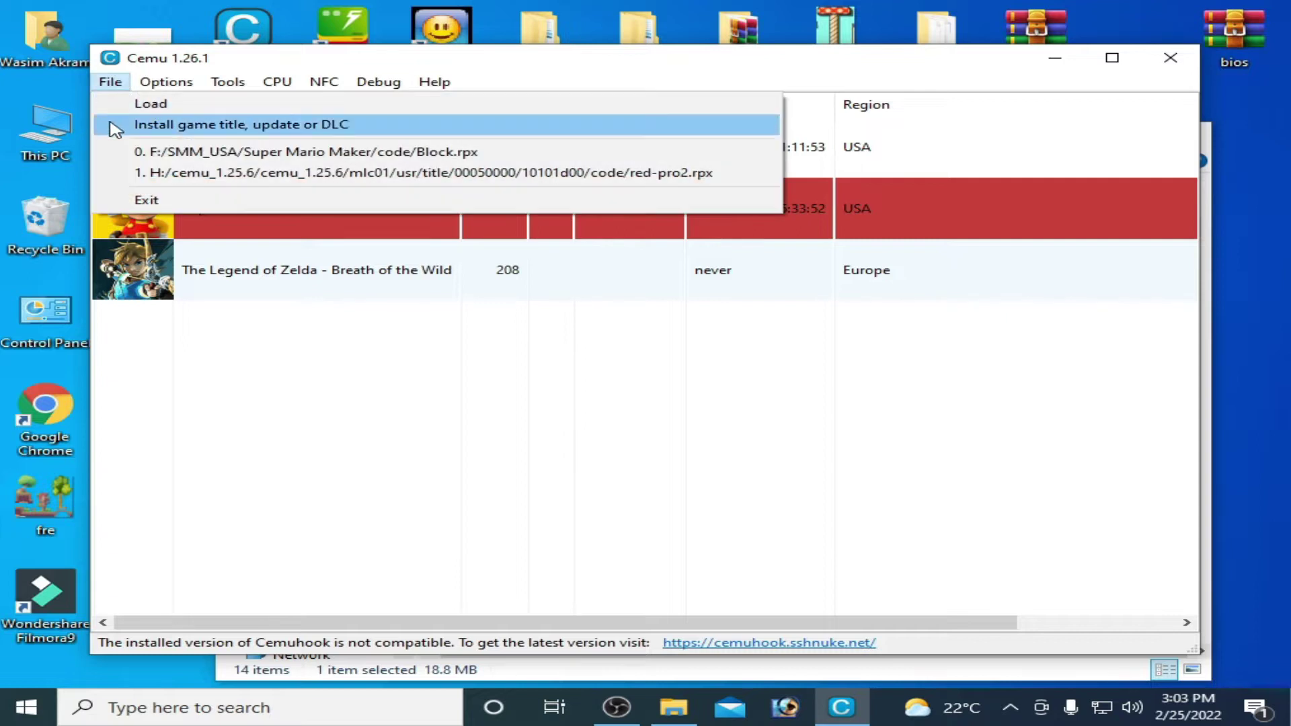
pyautogui.click(275, 125)
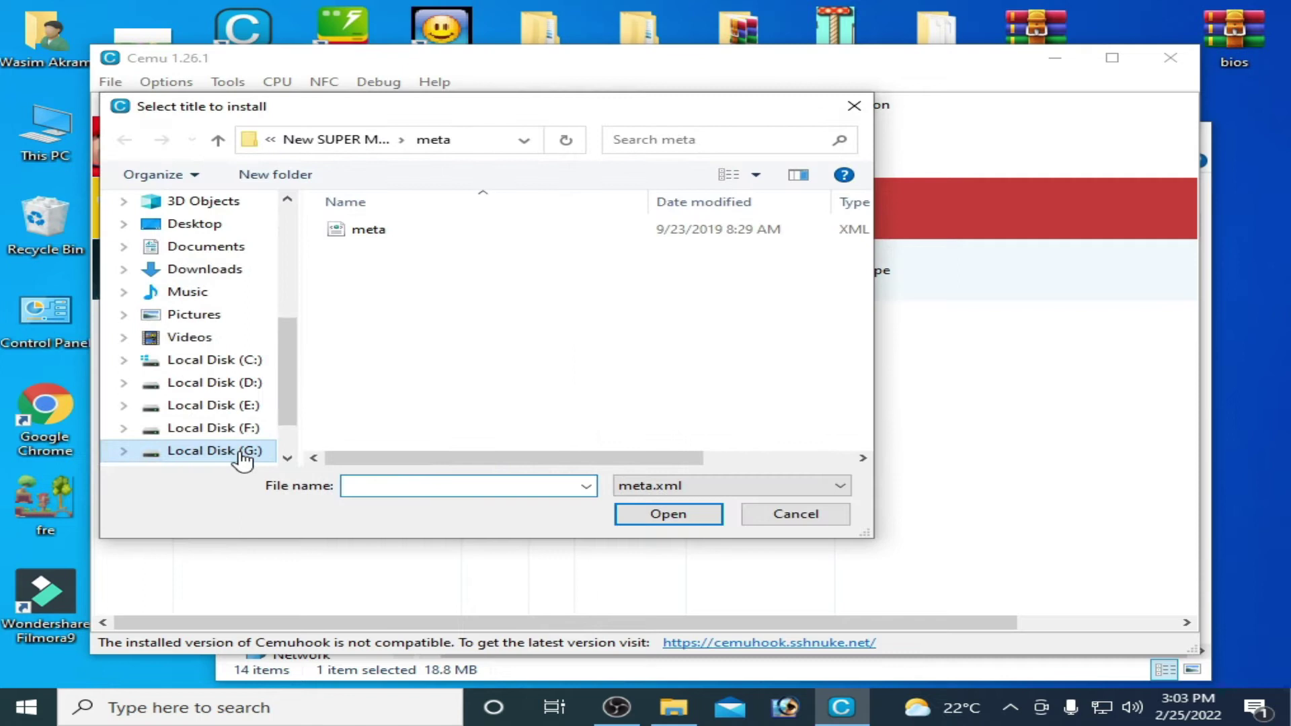
pyautogui.click(242, 461)
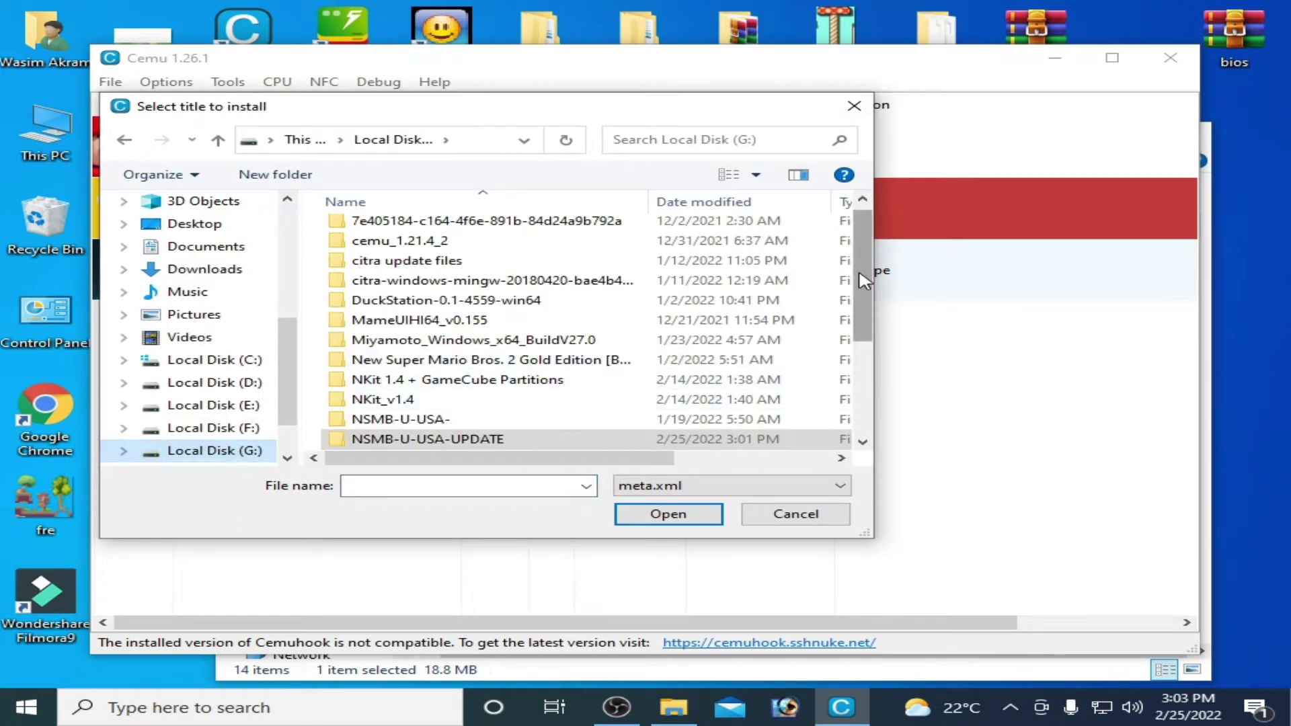
pyautogui.moveTo(865, 280); pyautogui.dragTo(864, 324)
pyautogui.doubleClick(420, 362)
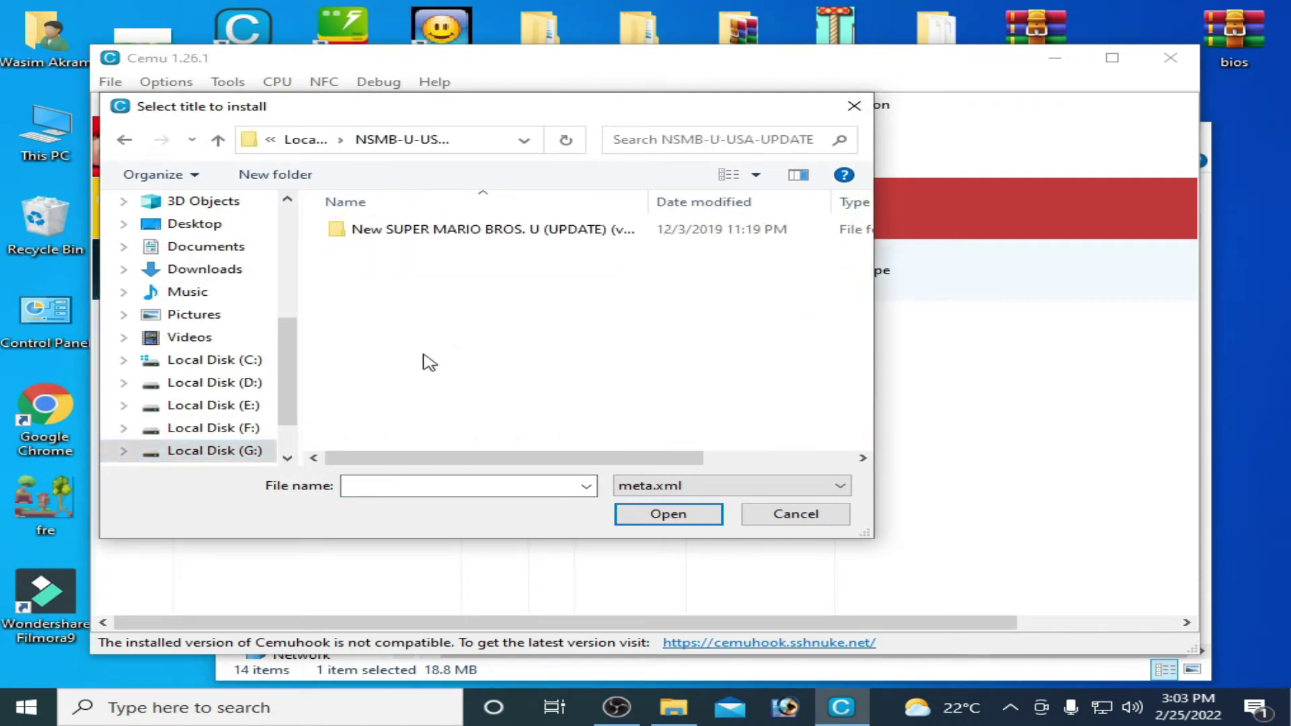
pyautogui.doubleClick(422, 231)
pyautogui.doubleClick(402, 268)
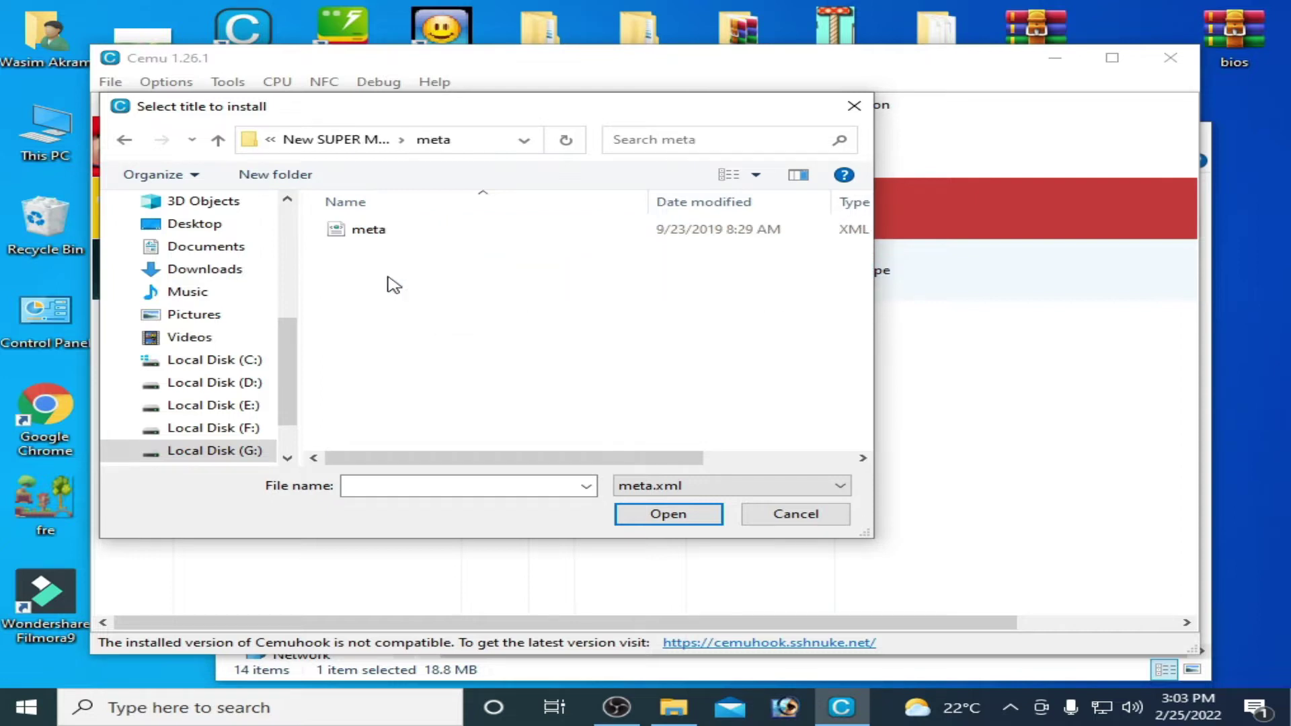
pyautogui.click(387, 236)
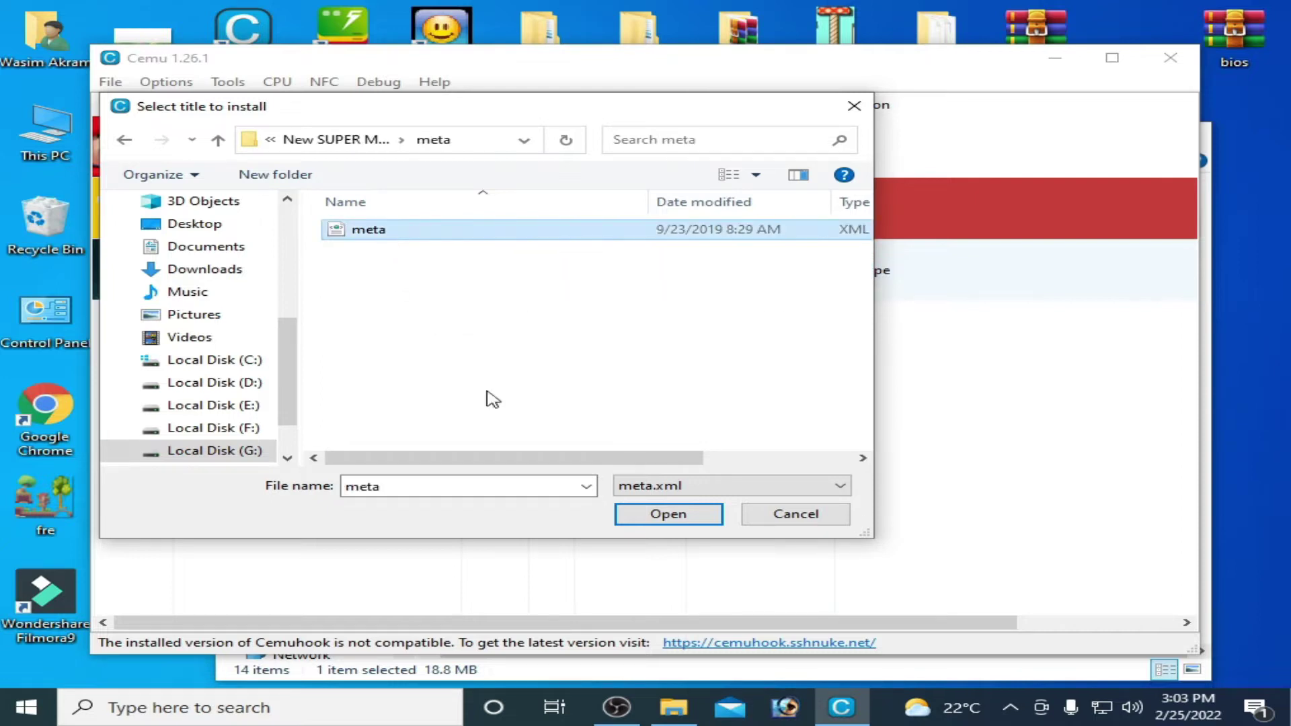
pyautogui.click(665, 516)
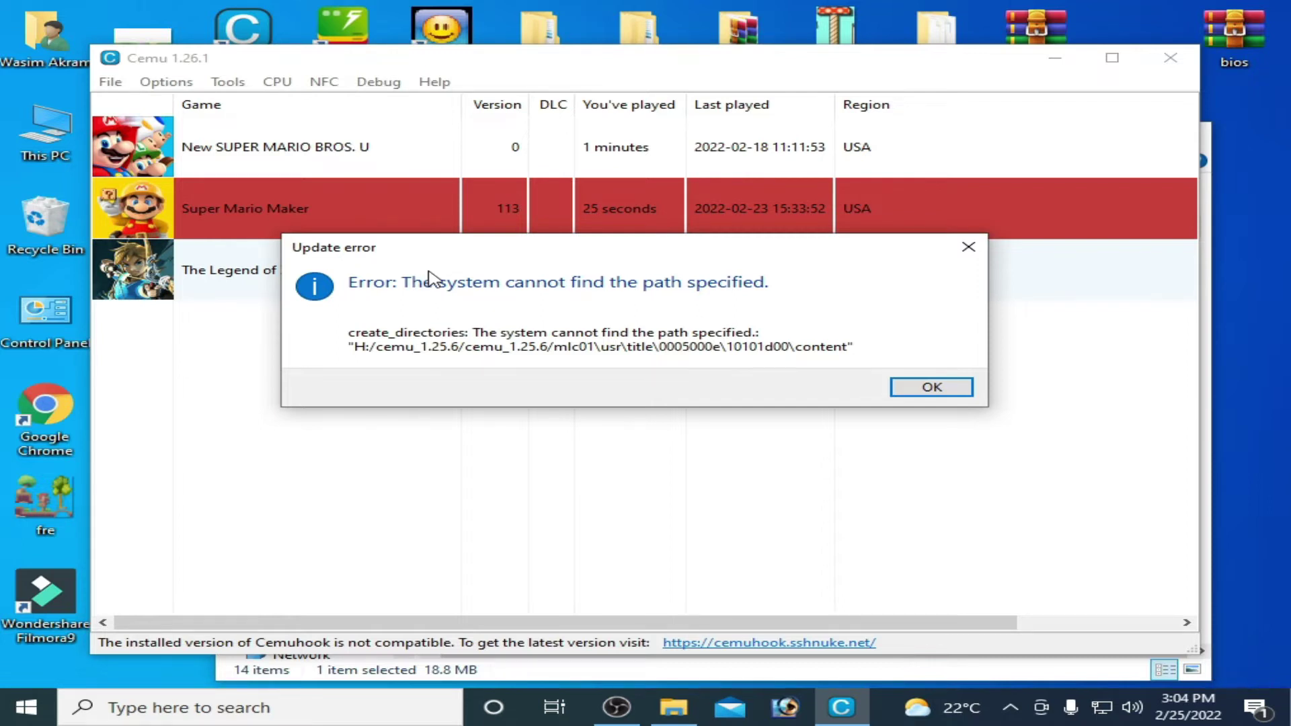
pyautogui.click(931, 387)
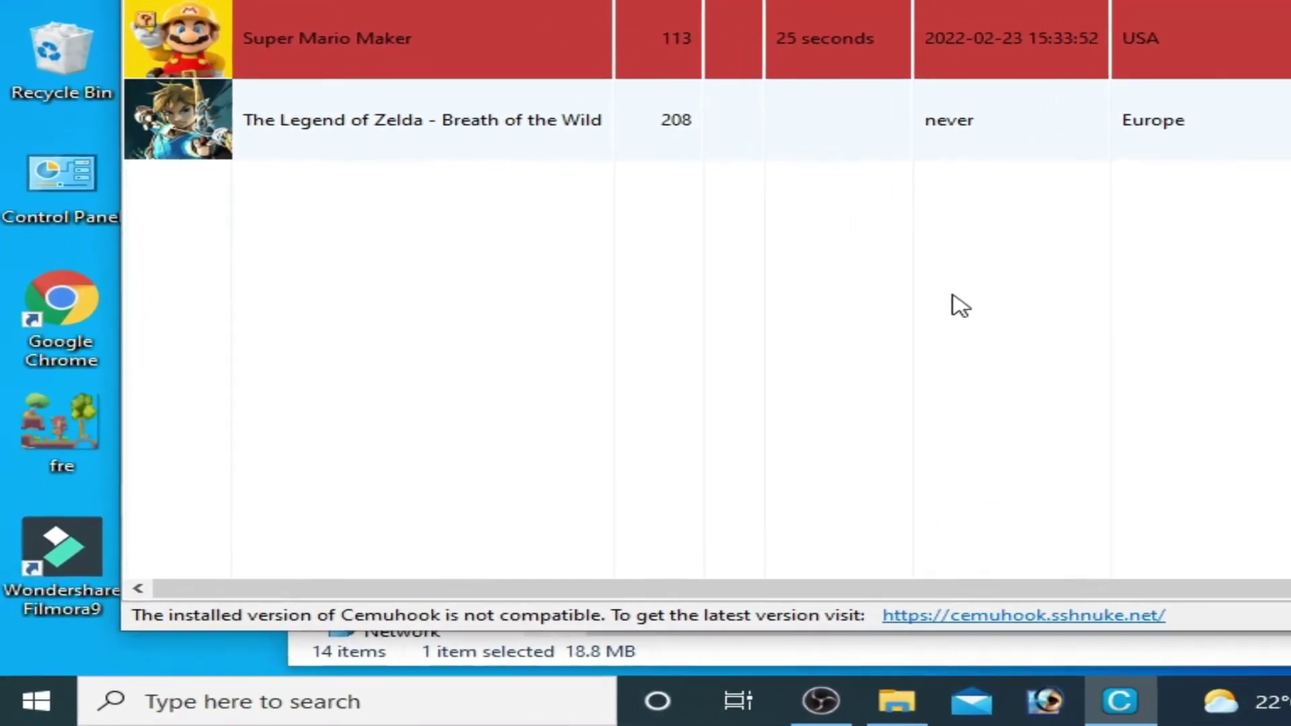
# Step: Open Virus & threat protection in Windows Security through the Update & Security section of Windows Settings
pyautogui.click(299, 700)
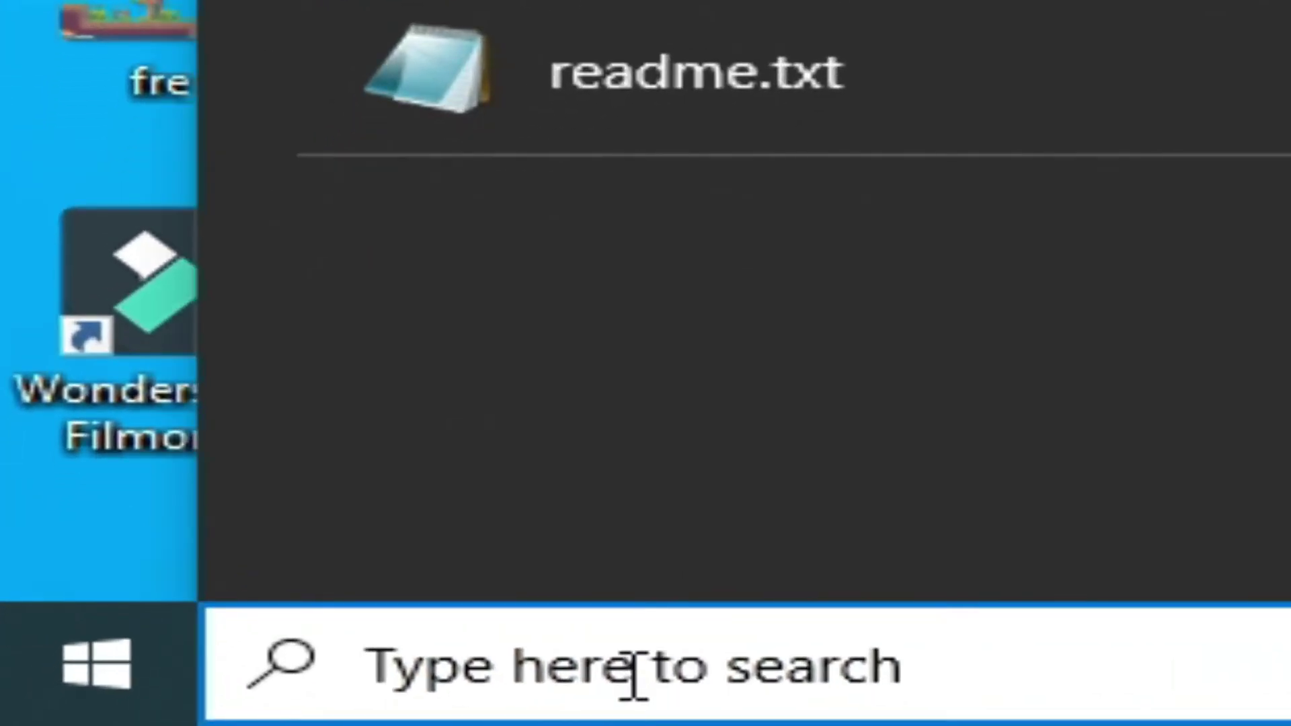
pyautogui.write('settings')
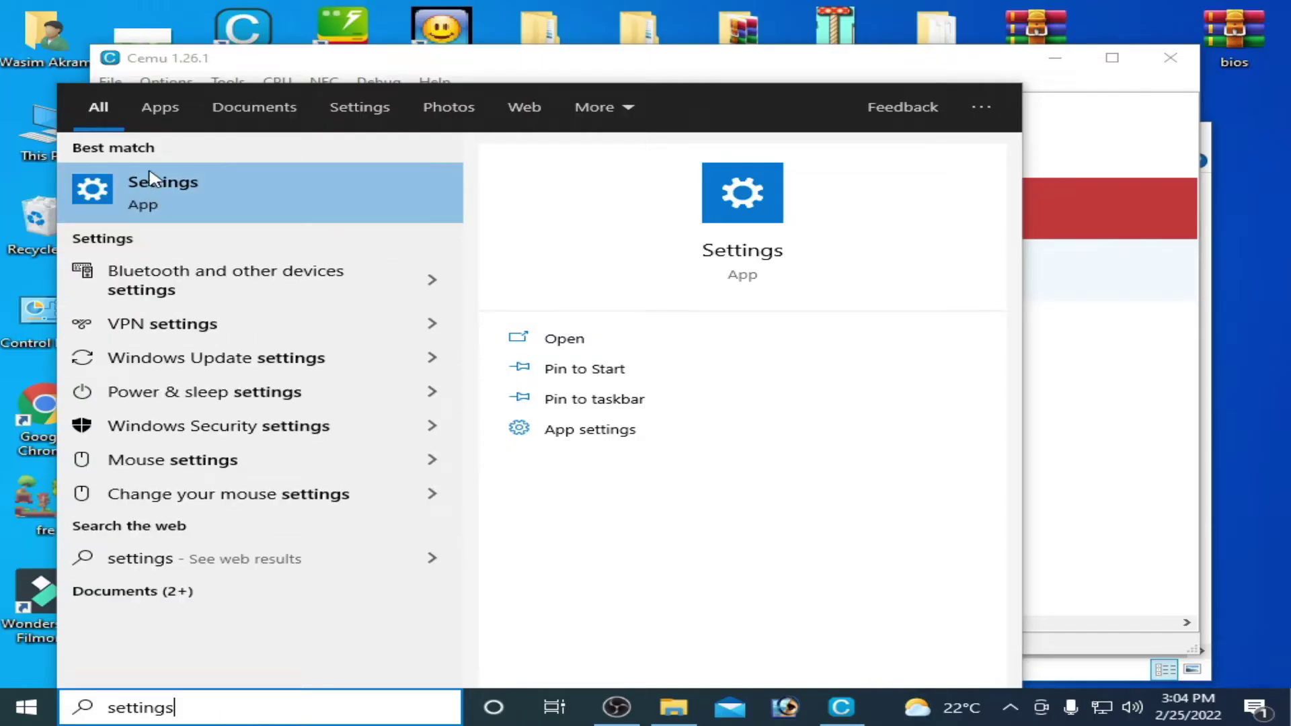
pyautogui.click(159, 199)
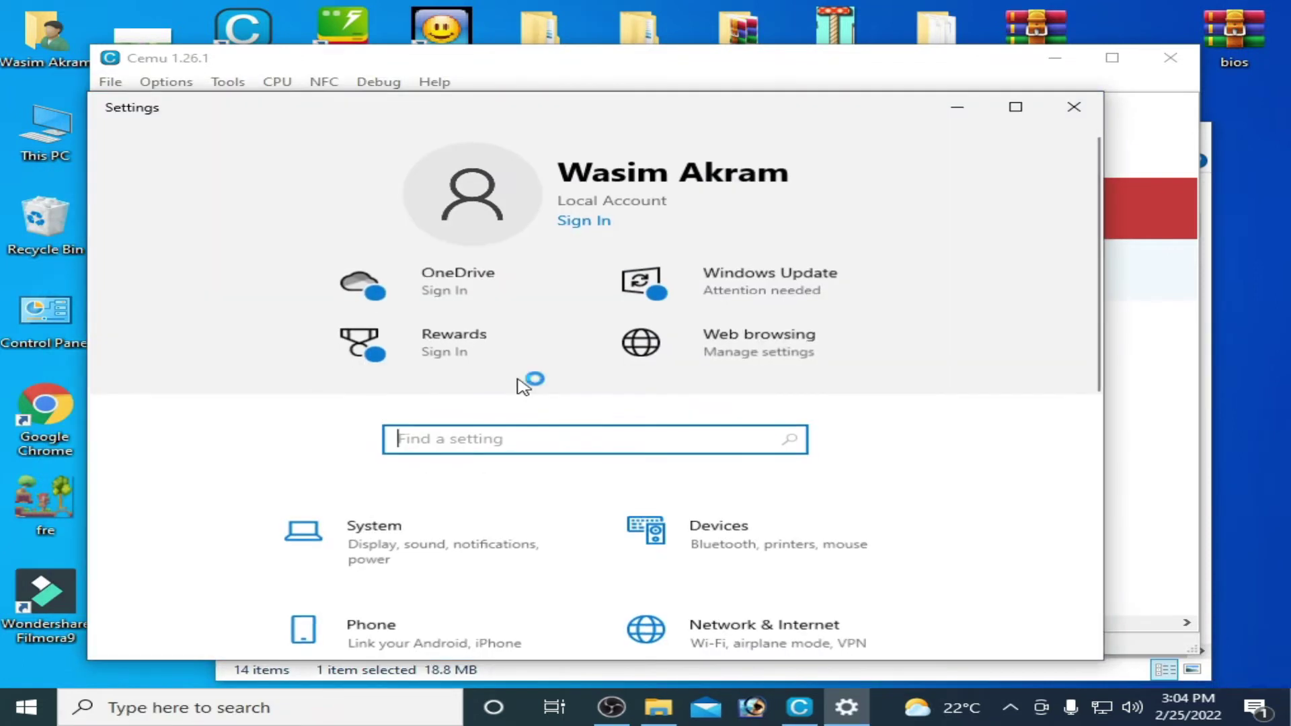
pyautogui.moveTo(1092, 199); pyautogui.dragTo(1098, 460)
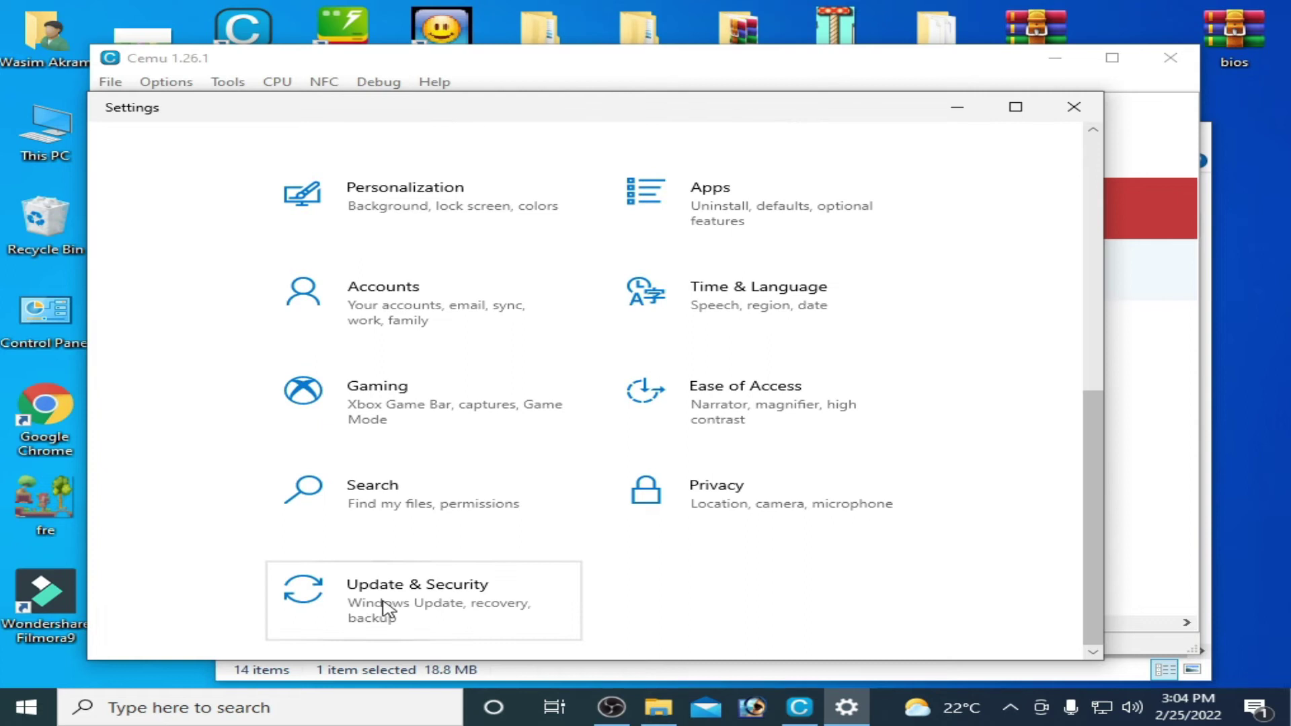
pyautogui.click(423, 607)
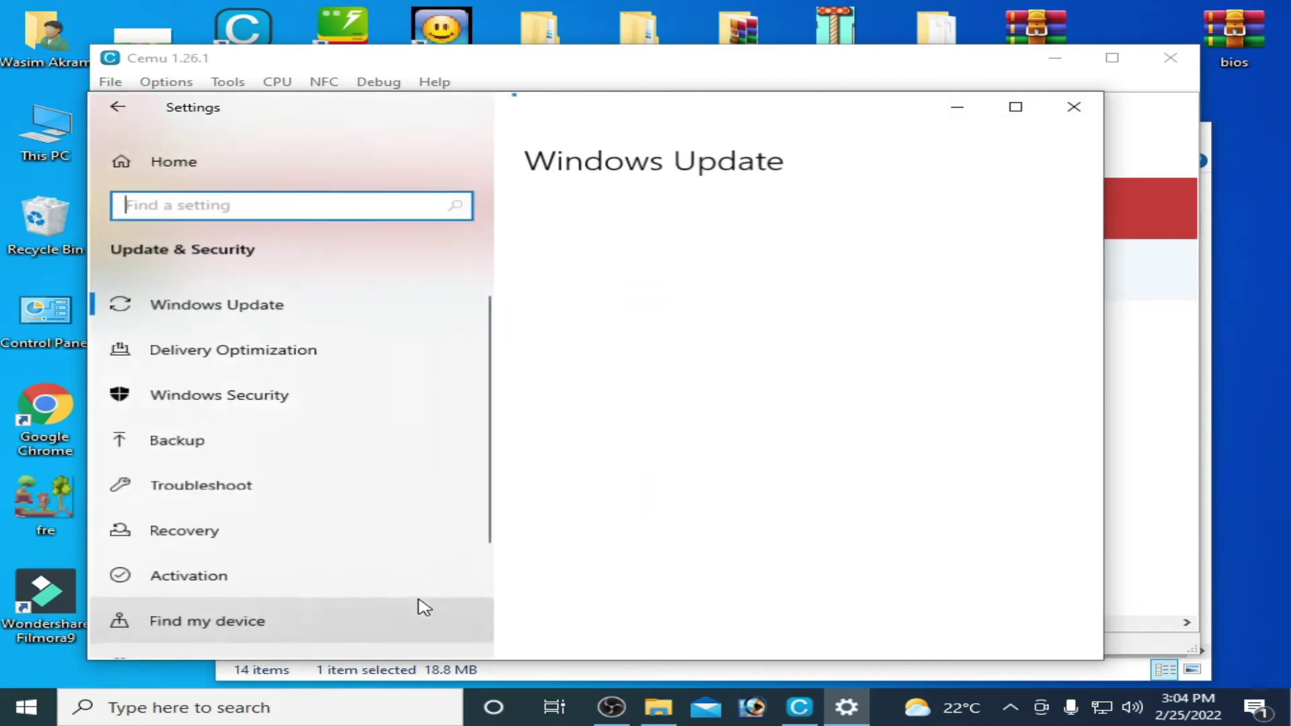
pyautogui.click(212, 399)
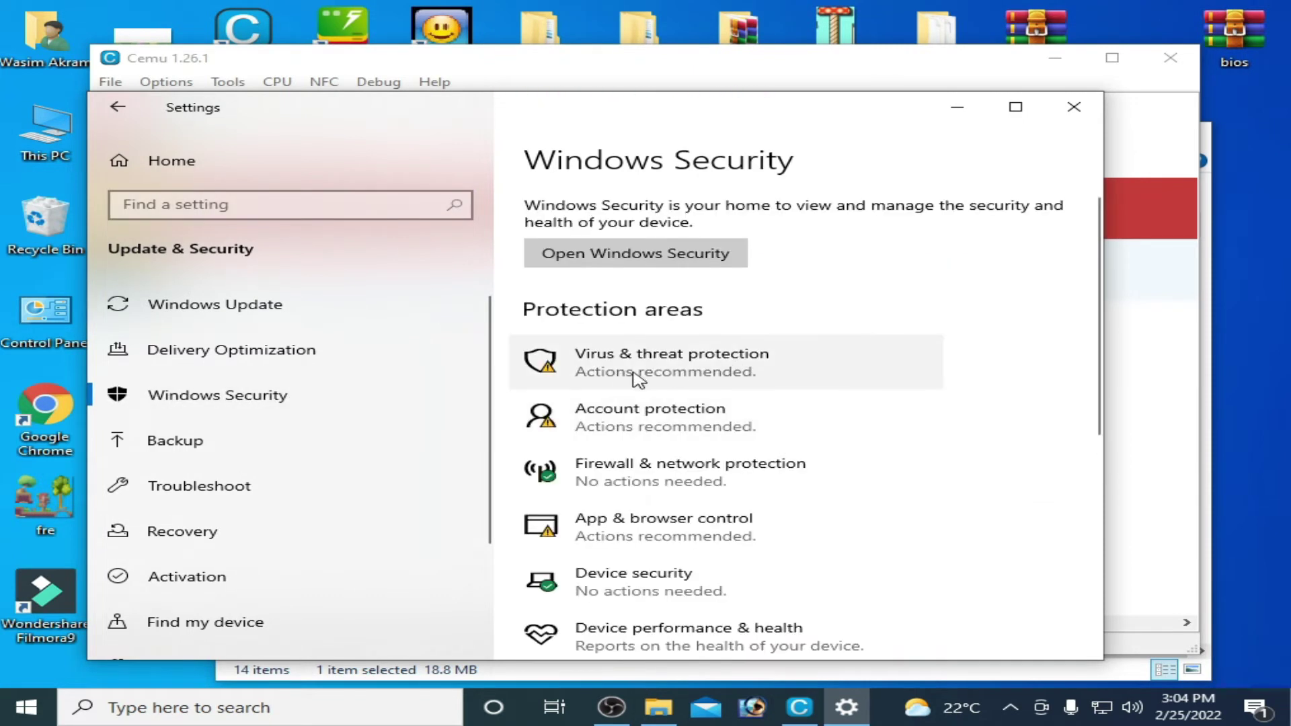
pyautogui.click(666, 377)
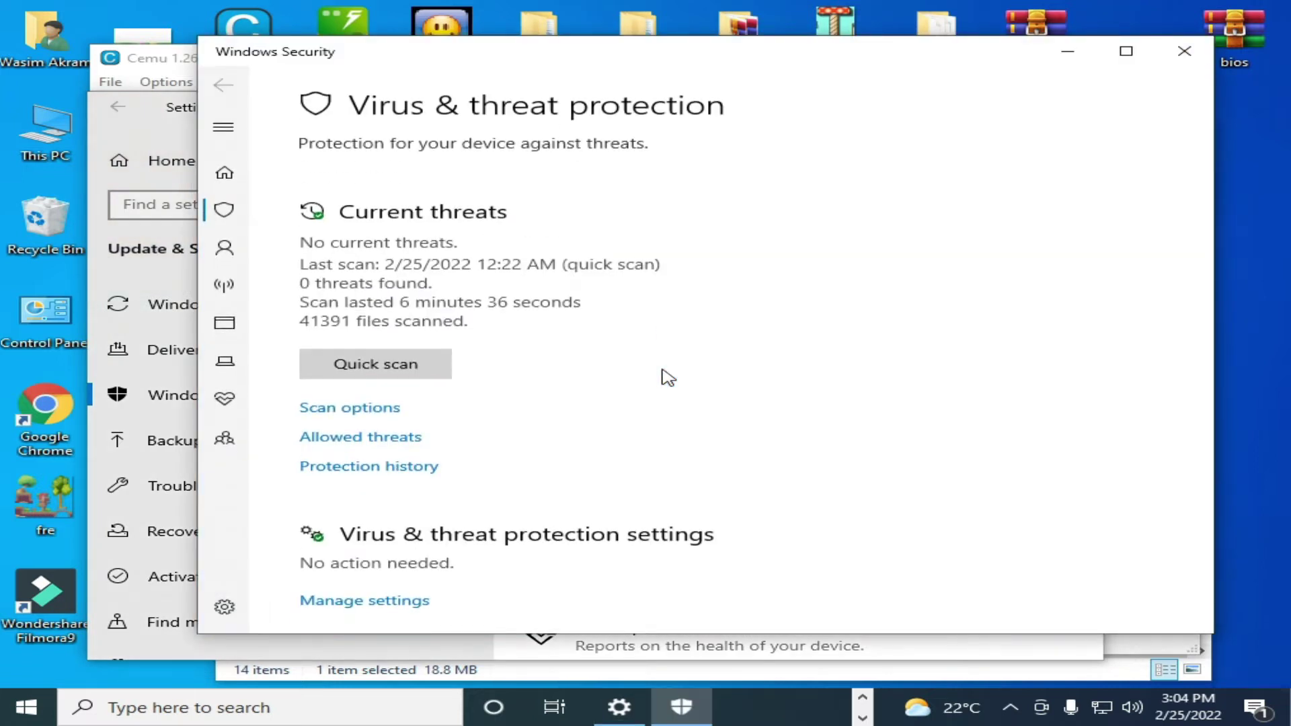
# Step: Turn off Controlled folder access from the Virus & threat protection settings
pyautogui.scroll(-1, 1201, 194)
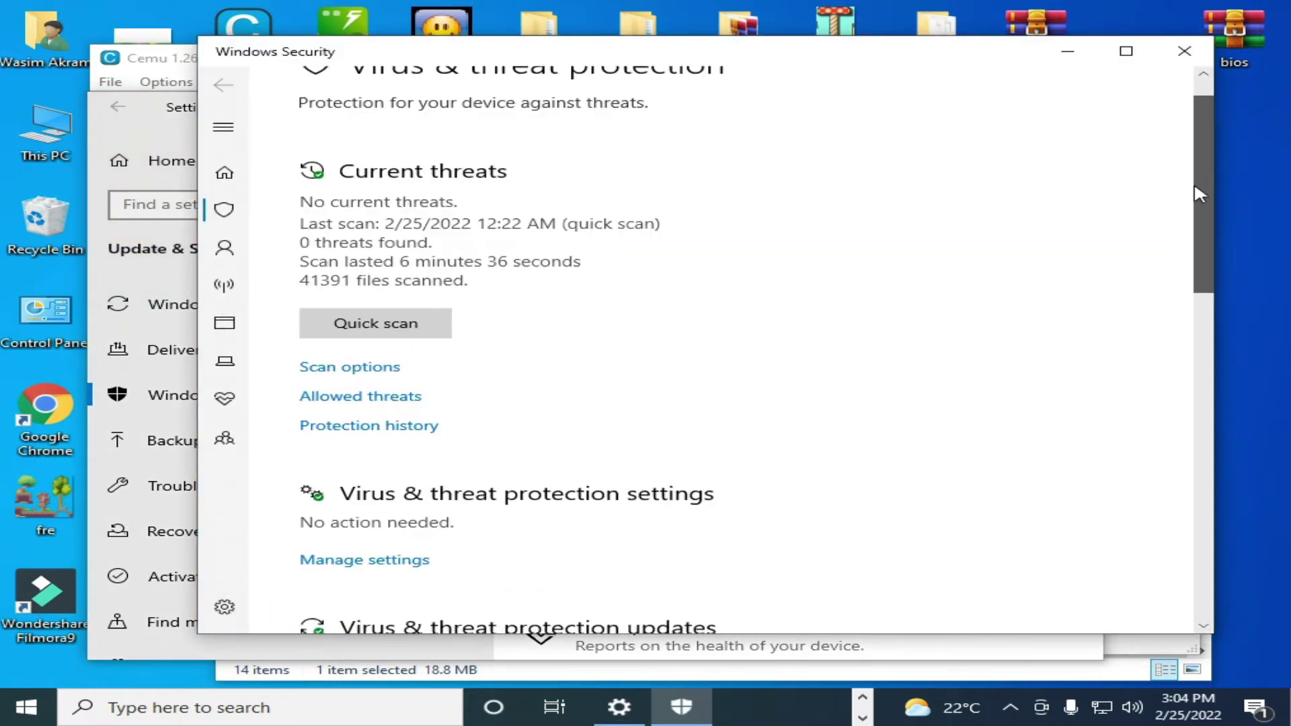
pyautogui.scroll(-3, 1200, 194)
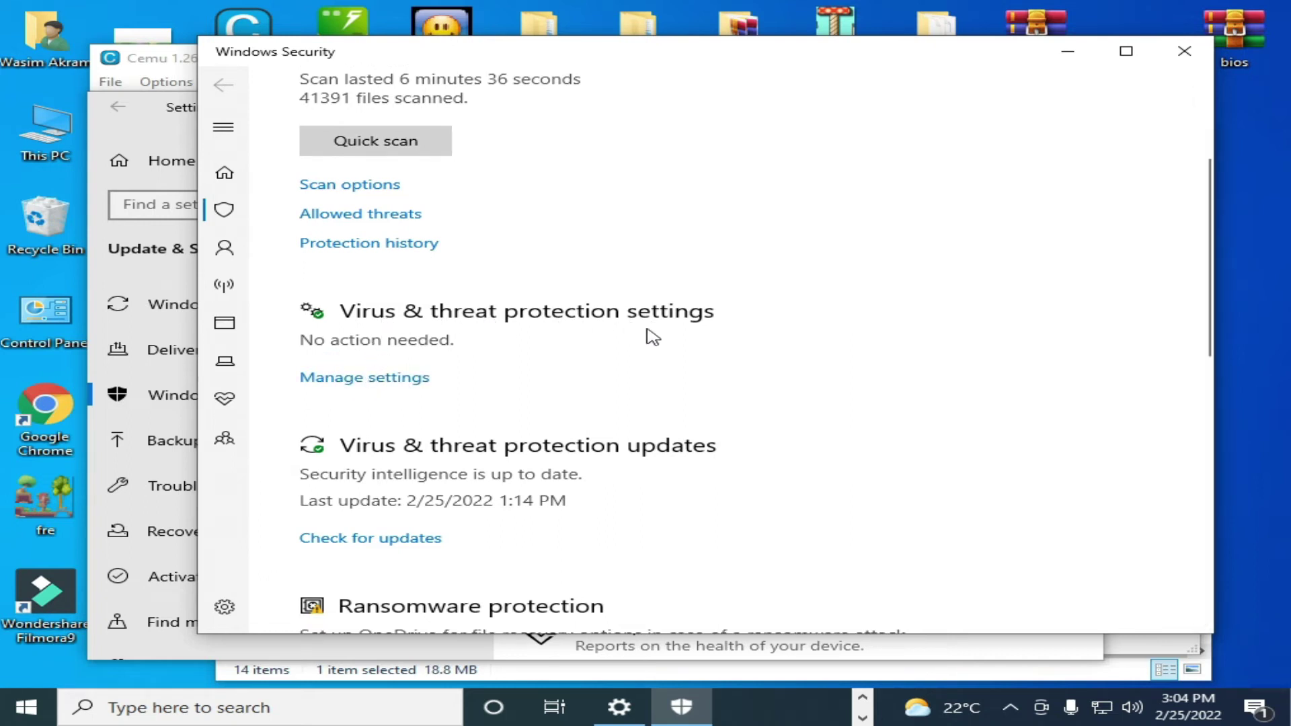
pyautogui.click(360, 379)
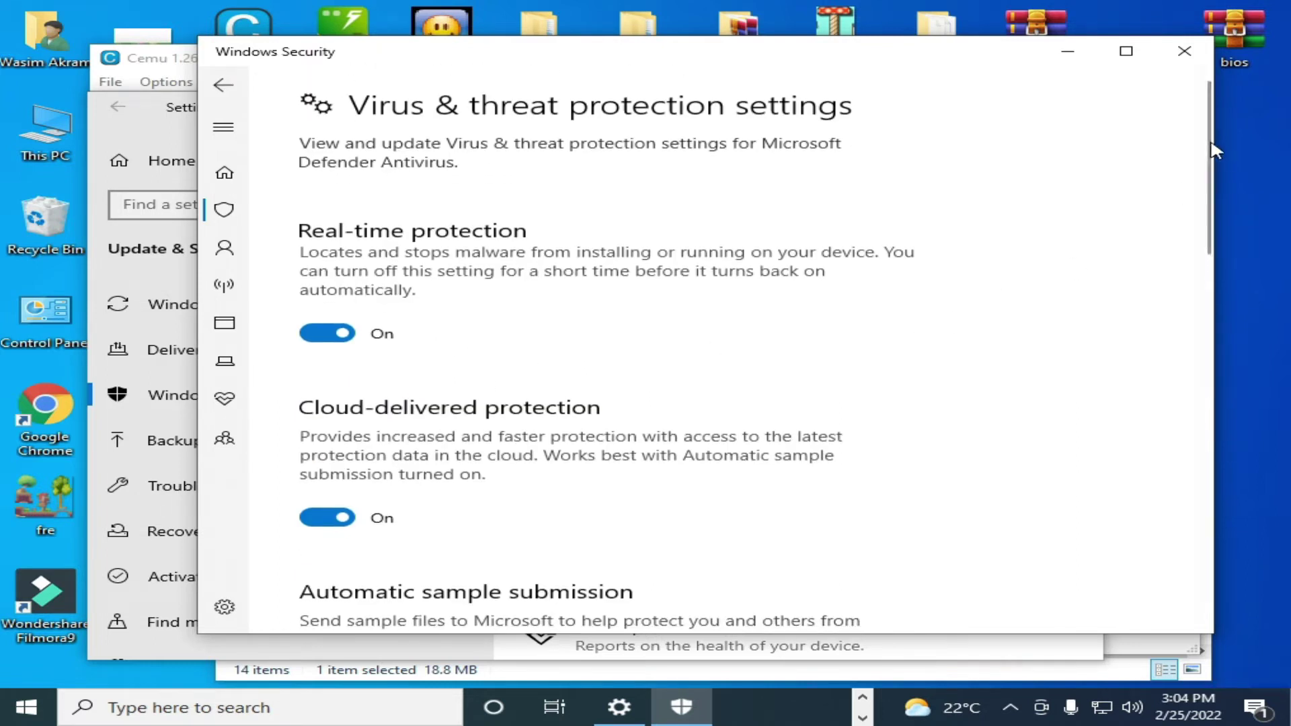
pyautogui.moveTo(1209, 154); pyautogui.dragTo(1159, 349)
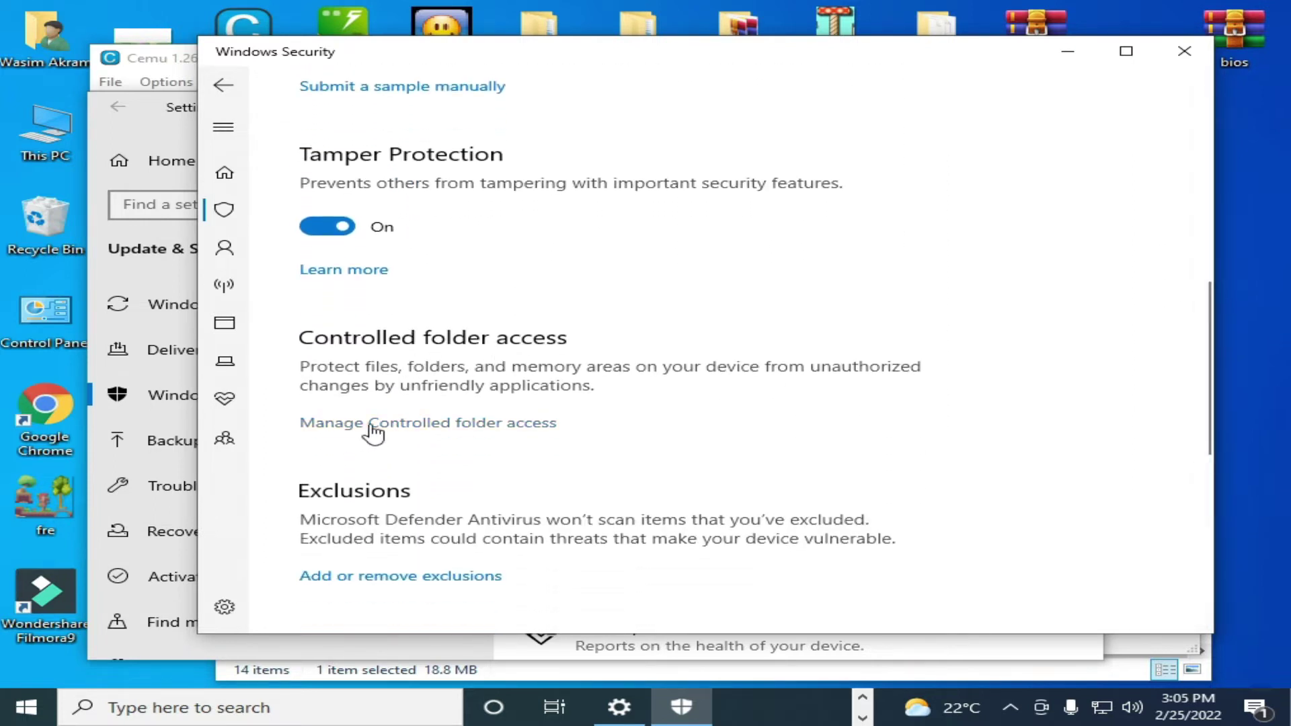
pyautogui.click(441, 424)
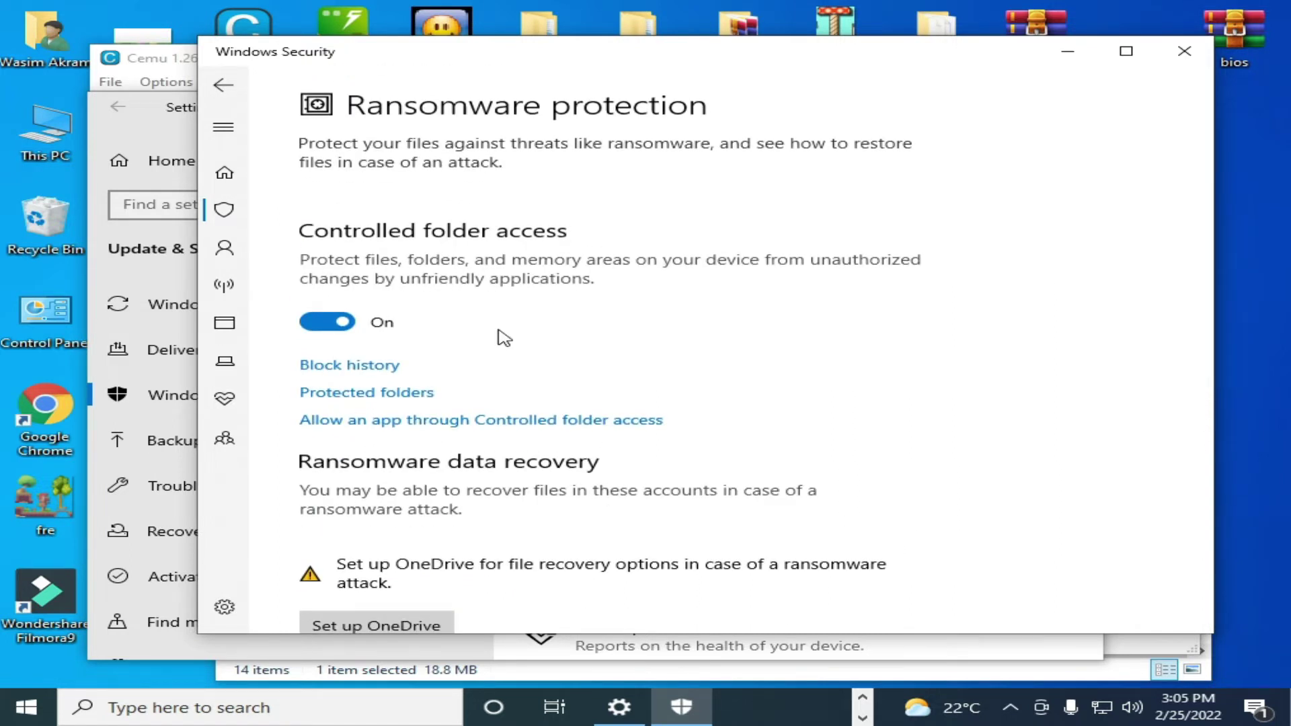
pyautogui.click(388, 312)
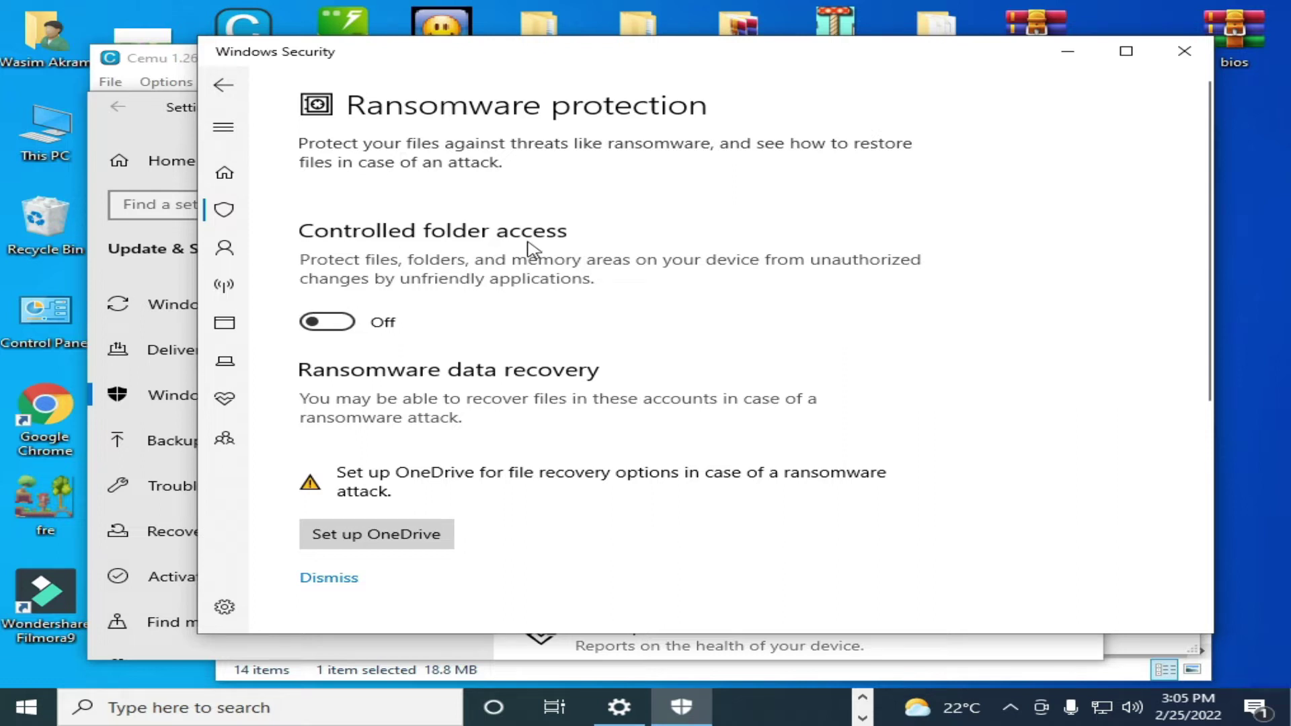
# Step: Turn off Real-time protection, and close Windows Security and the Settings window
pyautogui.click(226, 87)
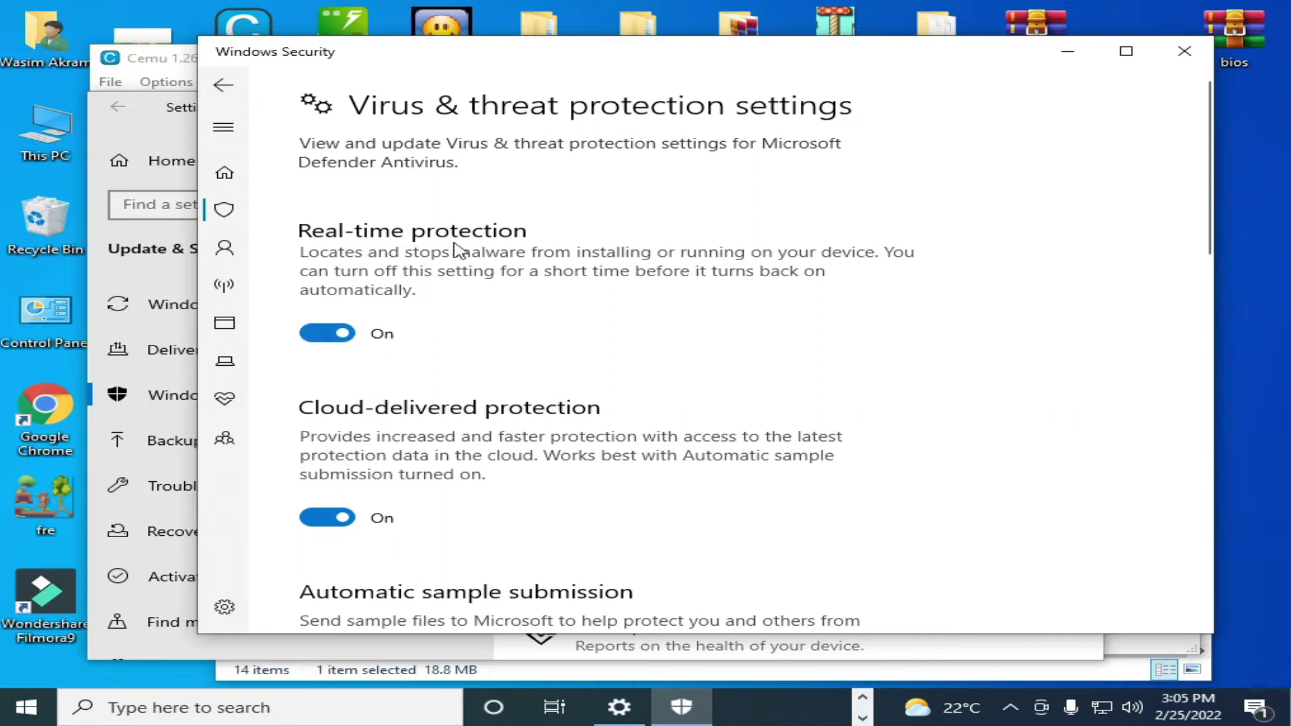
pyautogui.click(346, 334)
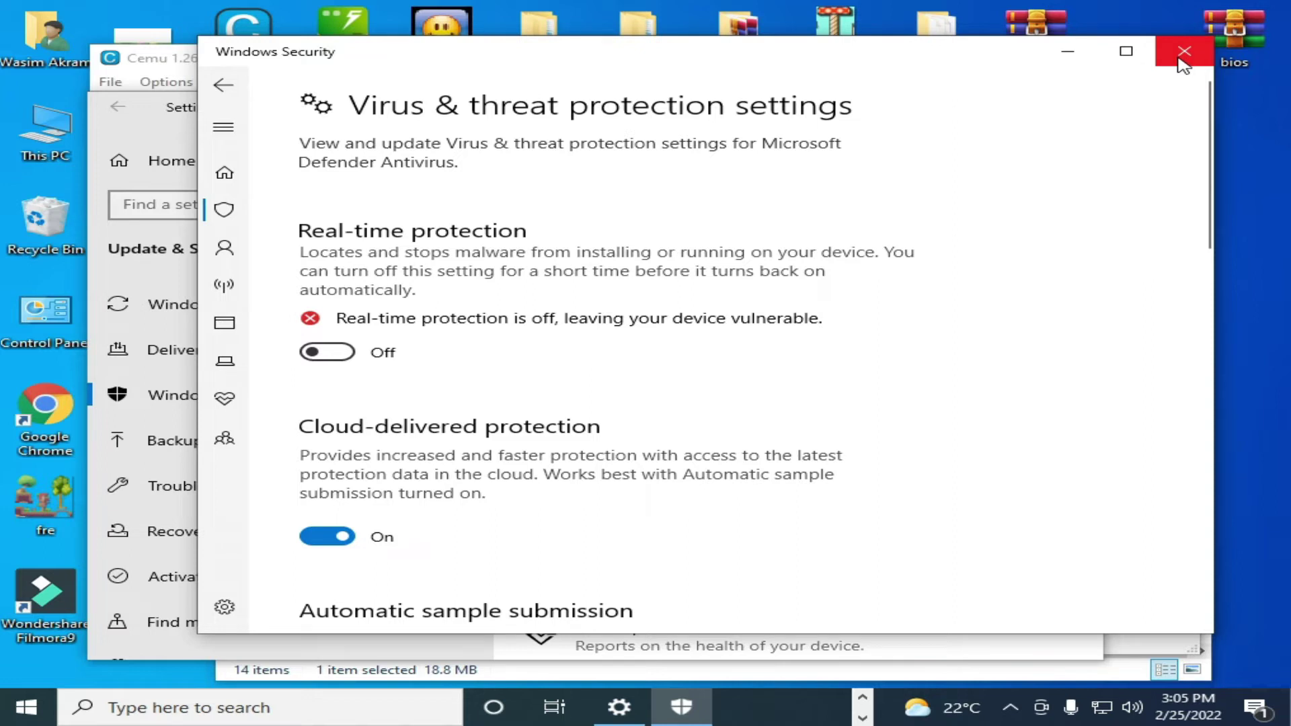
pyautogui.click(1182, 62)
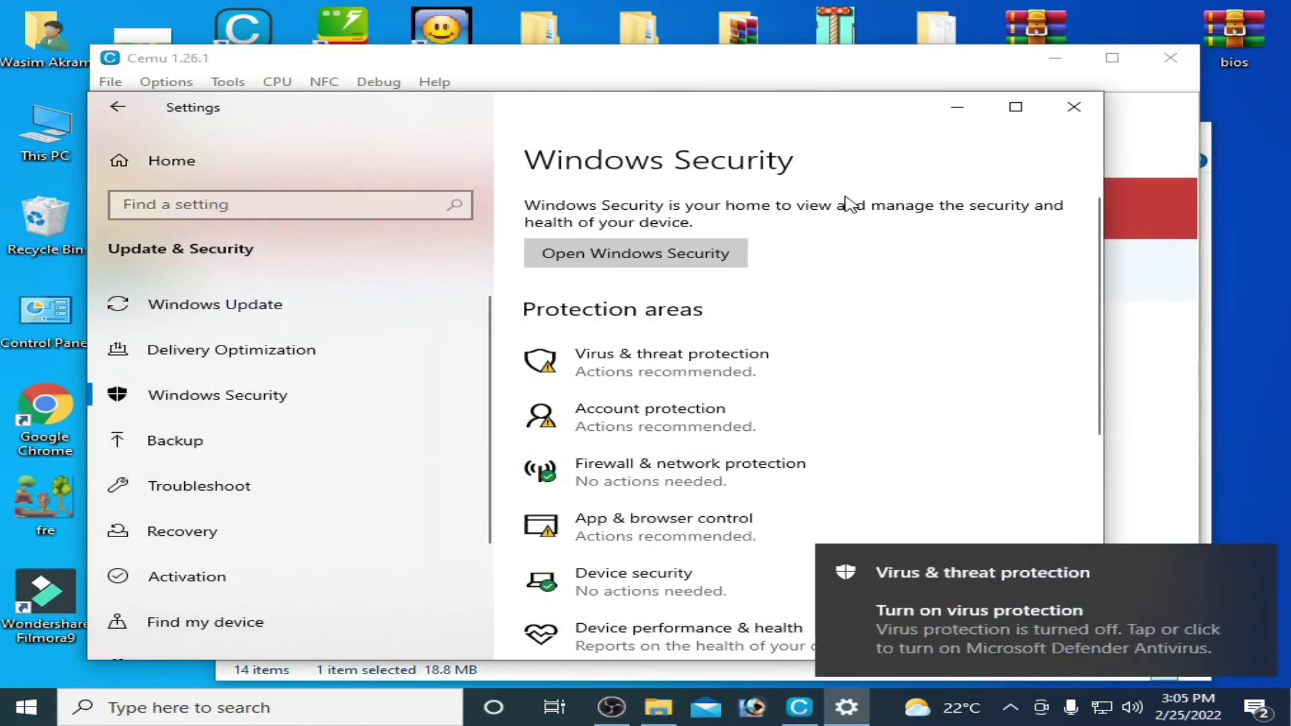
pyautogui.click(1058, 124)
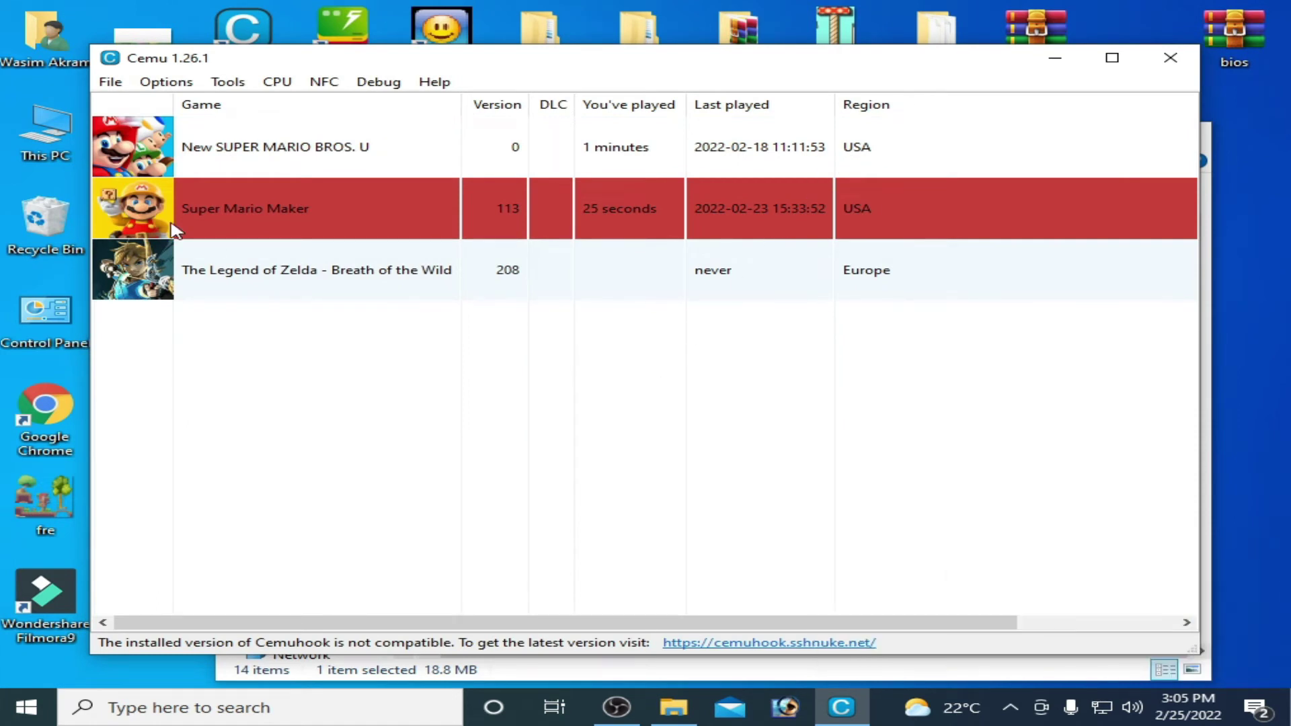
# Step: In Cemu, install the New SUPER MARIO BROS. U update from meta.xml in the NSMB-U-USA-UPDATE folder on drive G:
pyautogui.click(110, 83)
pyautogui.click(165, 127)
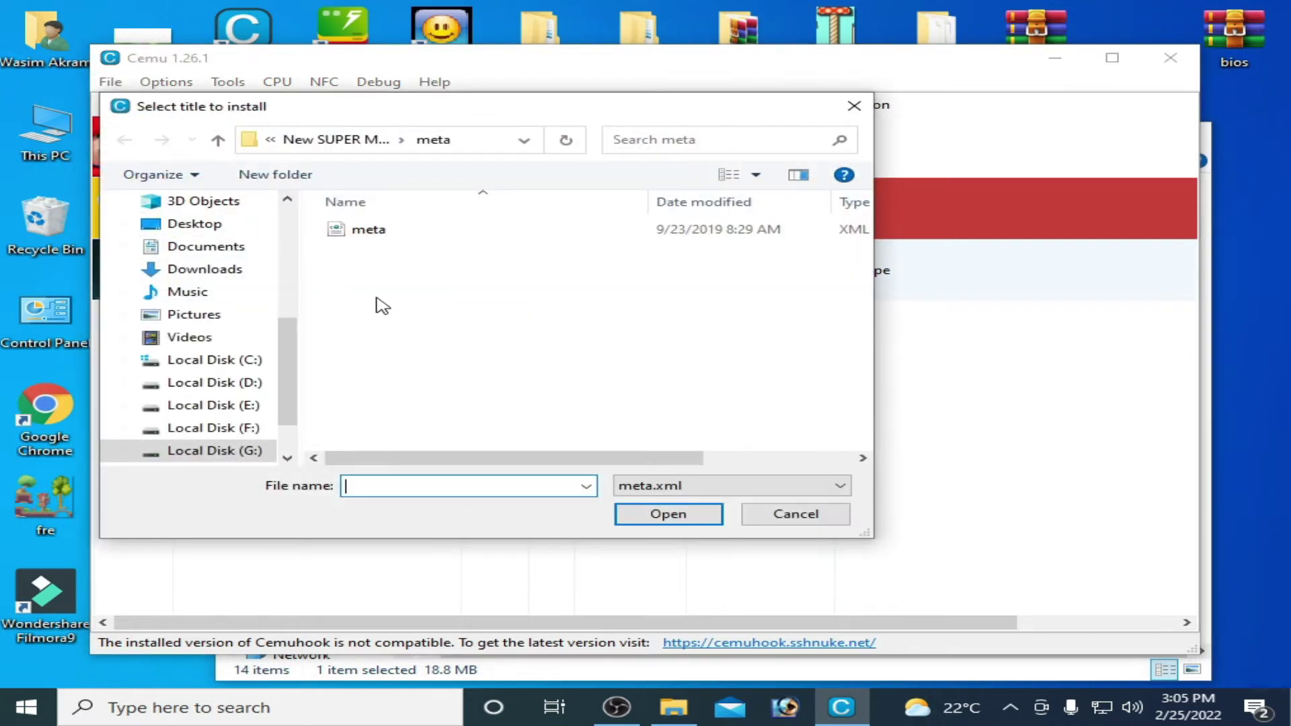
pyautogui.click(232, 450)
pyautogui.doubleClick(403, 445)
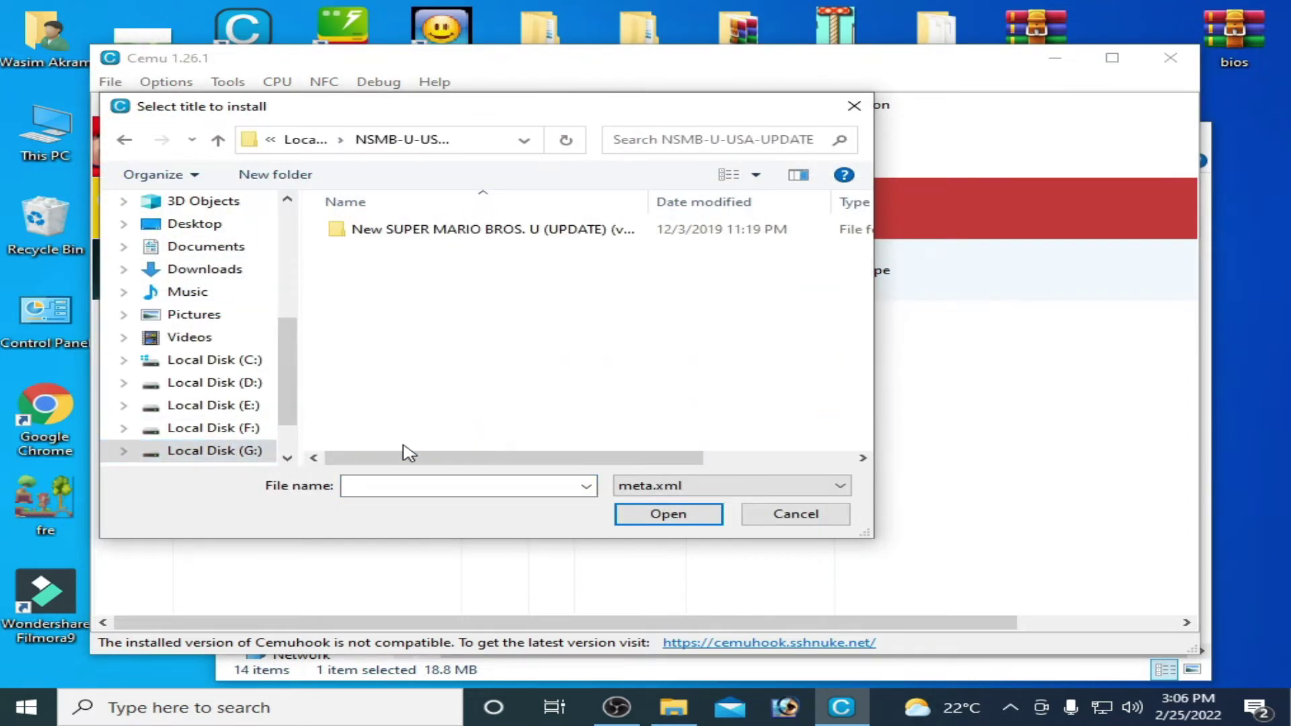
pyautogui.doubleClick(441, 229)
pyautogui.doubleClick(385, 274)
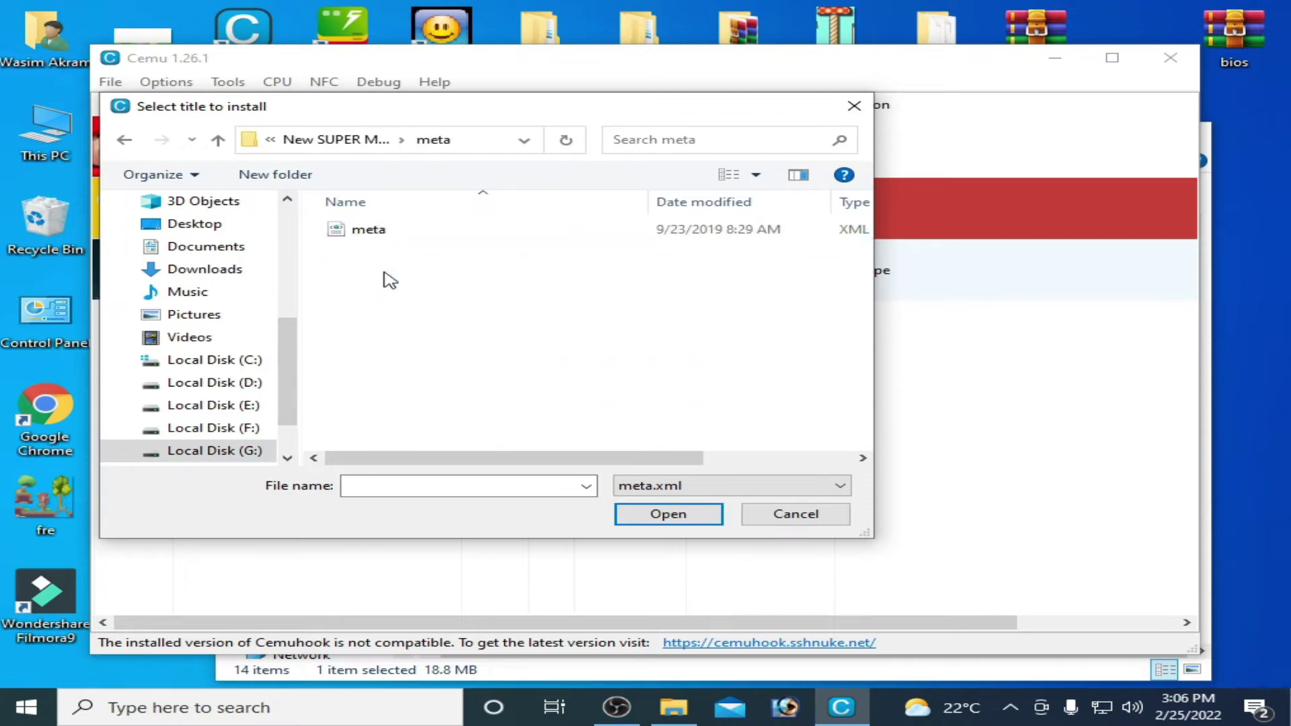
pyautogui.click(401, 236)
pyautogui.click(668, 512)
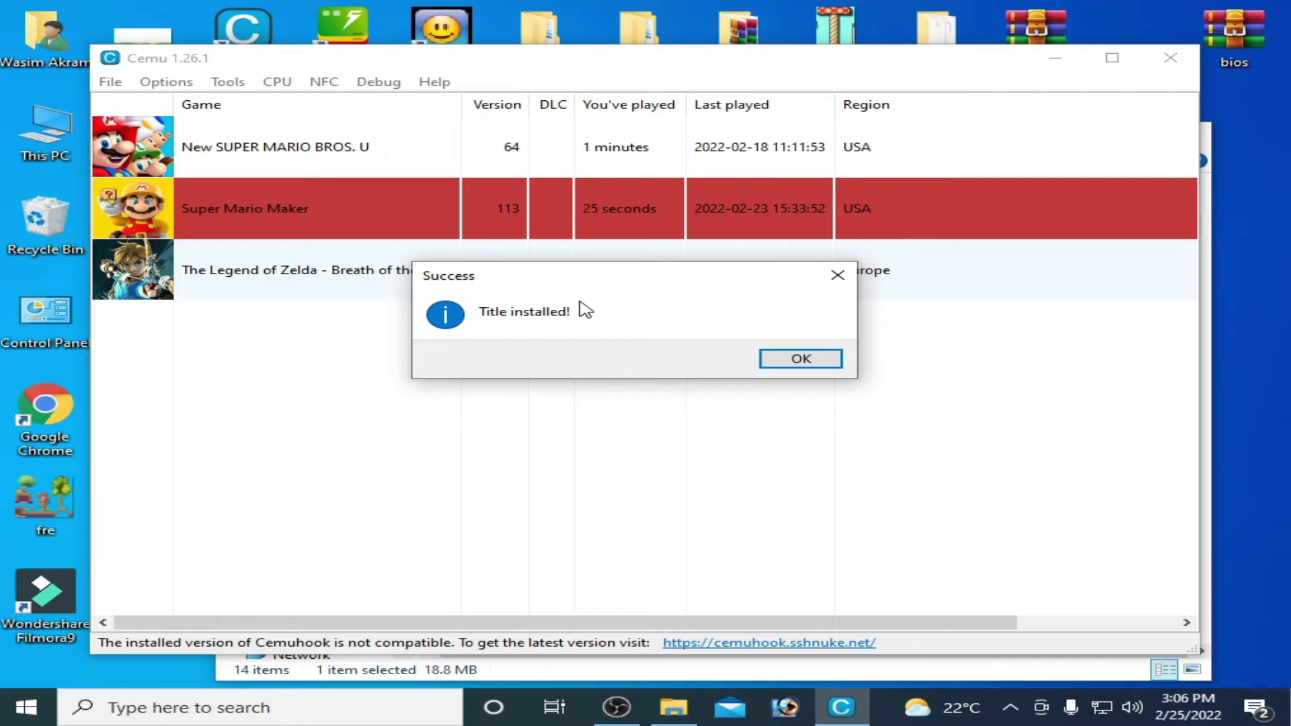
pyautogui.click(829, 362)
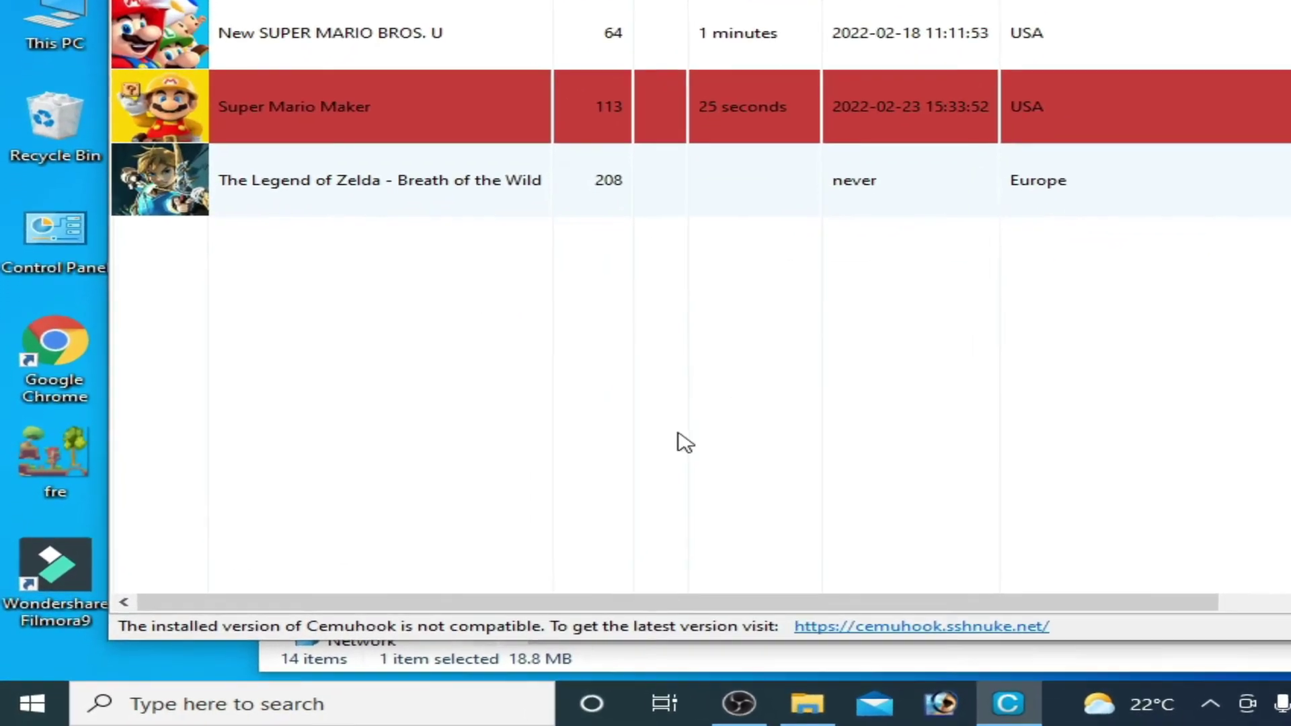
# Step: In System Configuration, hide all Microsoft services and disable all remaining services except NVIDIA Display Container LS
pyautogui.click(248, 699)
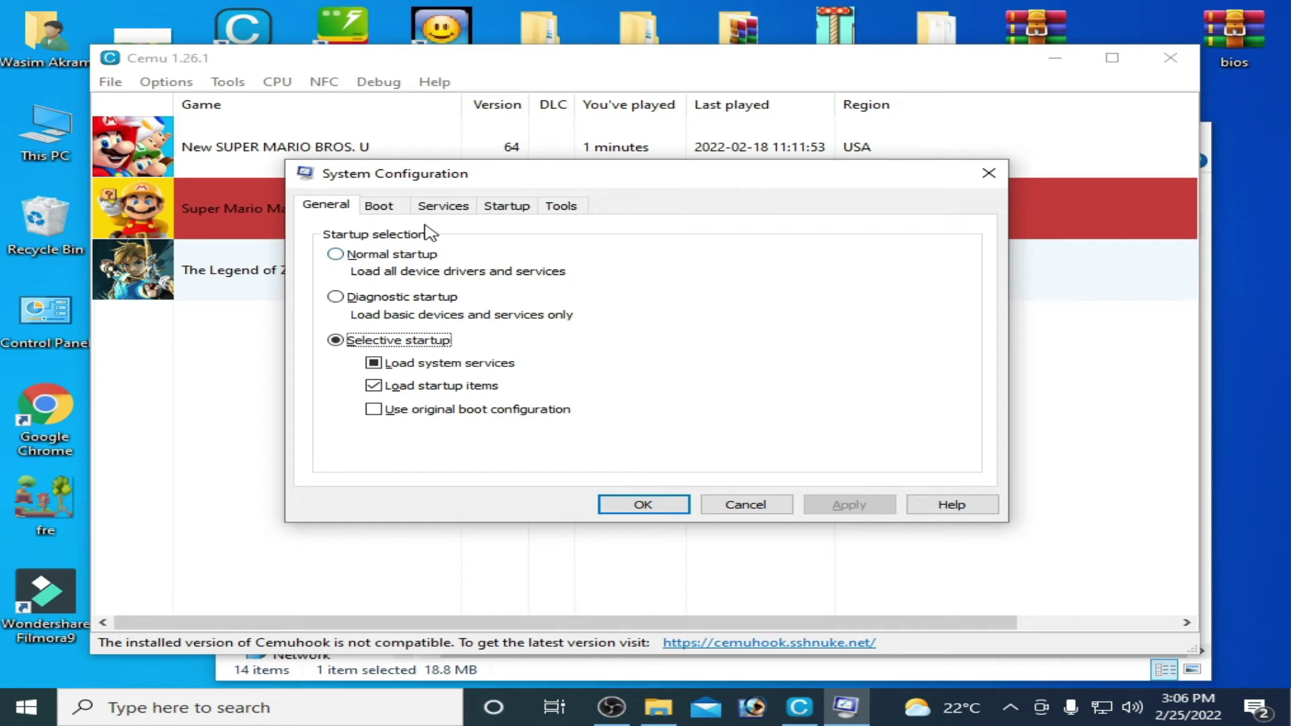
pyautogui.click(460, 215)
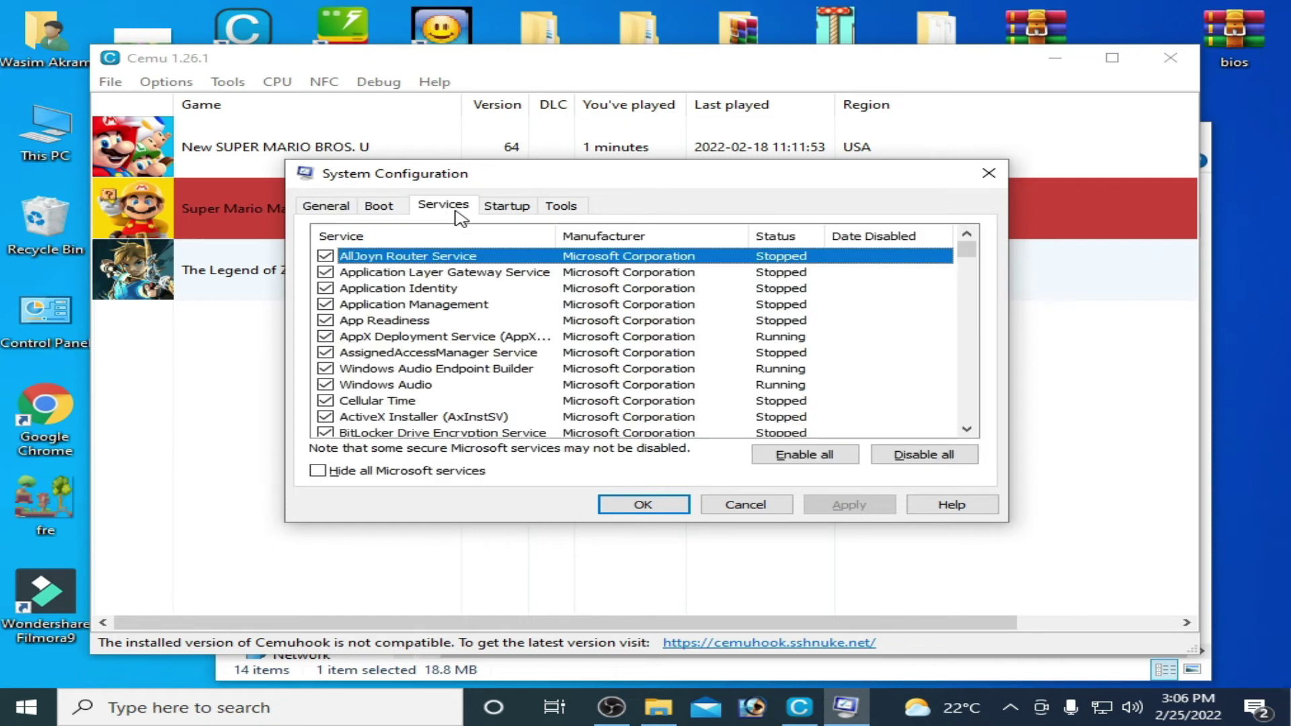
pyautogui.click(318, 470)
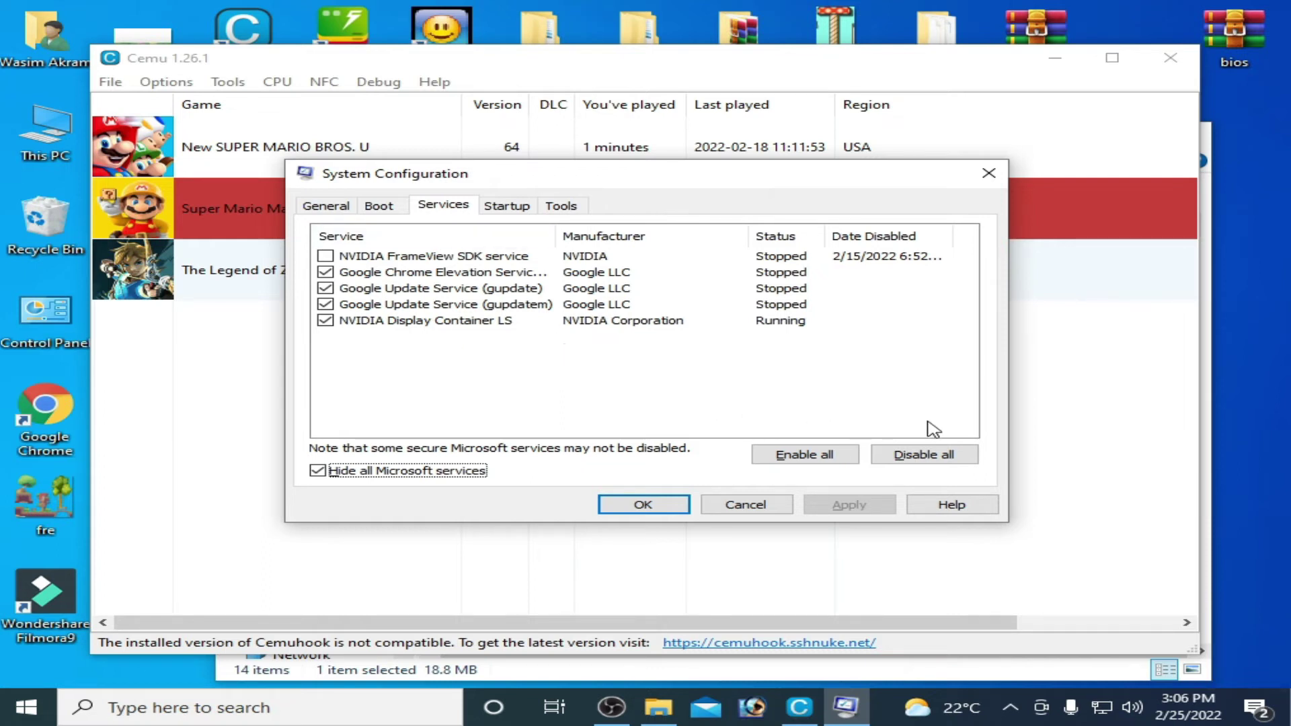
pyautogui.click(931, 457)
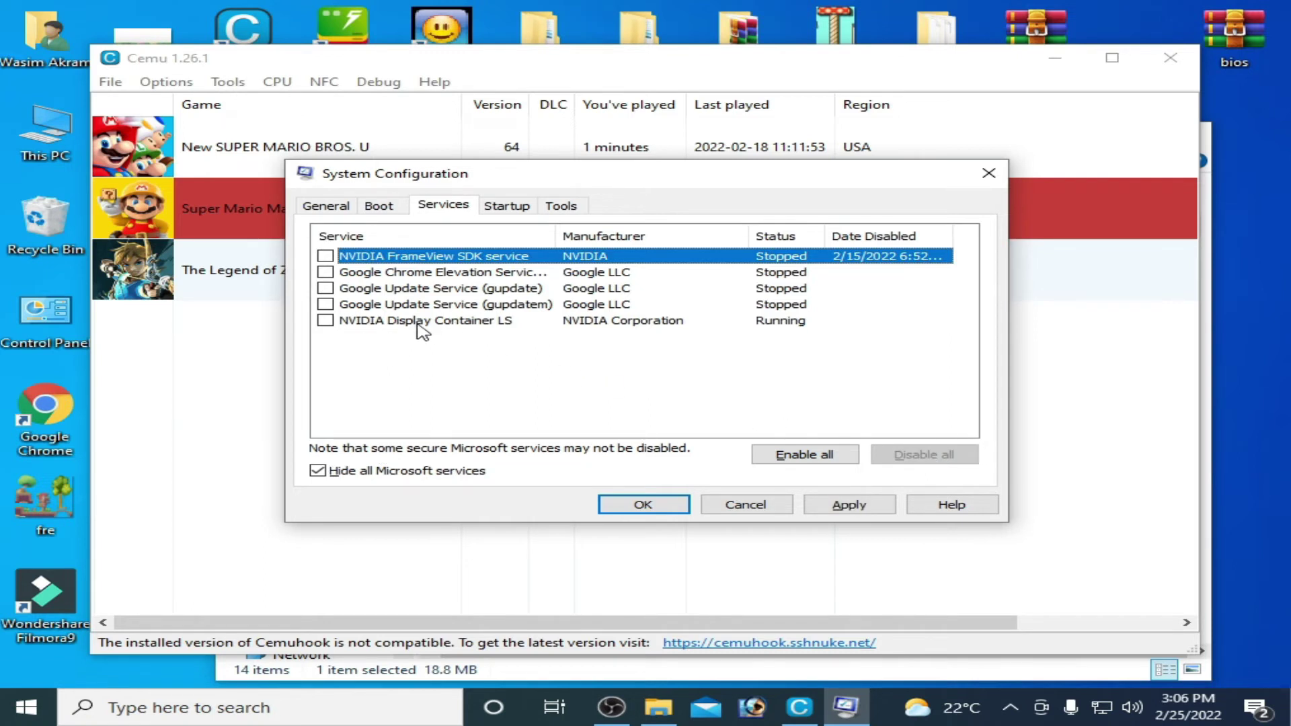
pyautogui.click(325, 321)
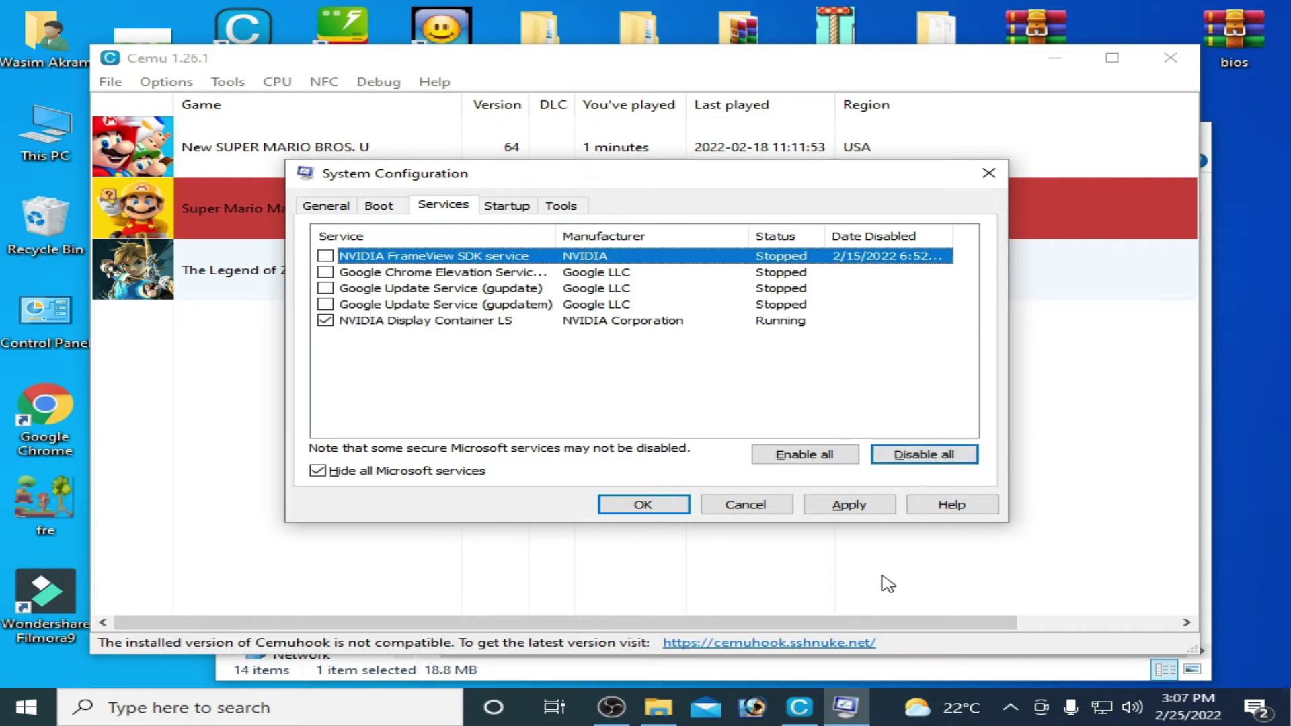
# Step: Apply the service changes and close System Configuration
pyautogui.click(848, 505)
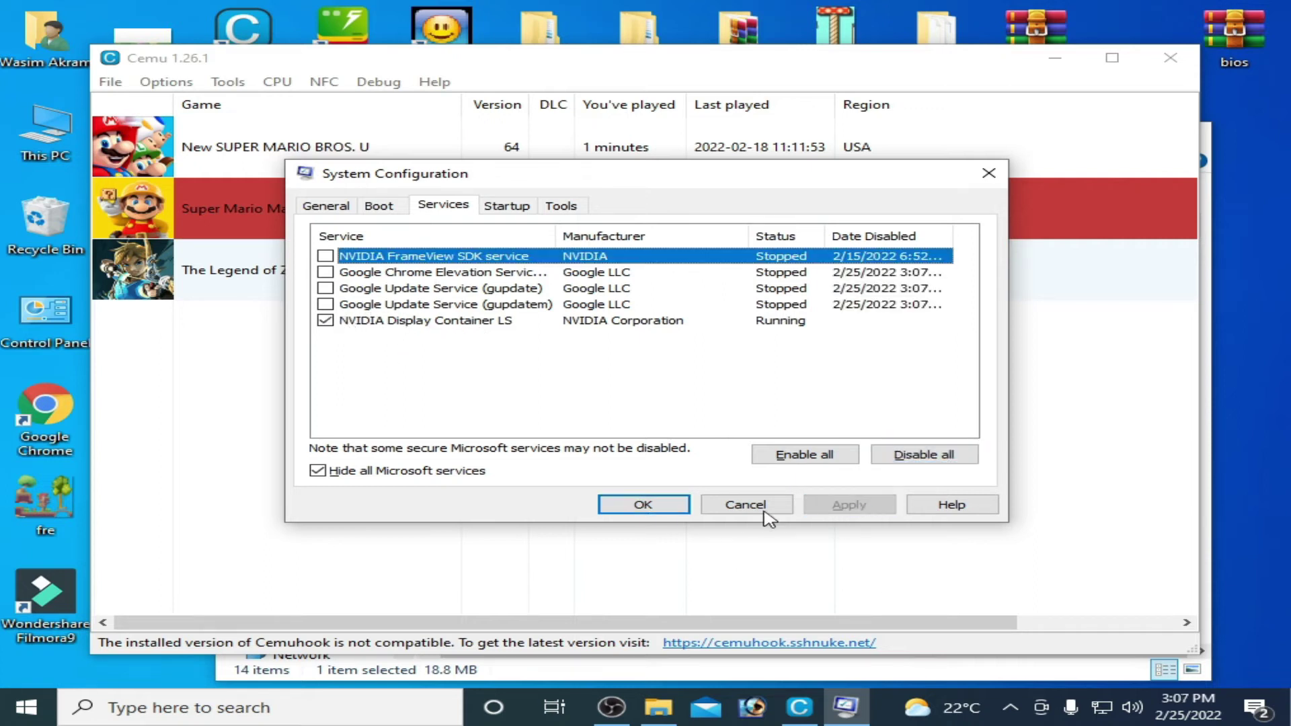
pyautogui.click(643, 508)
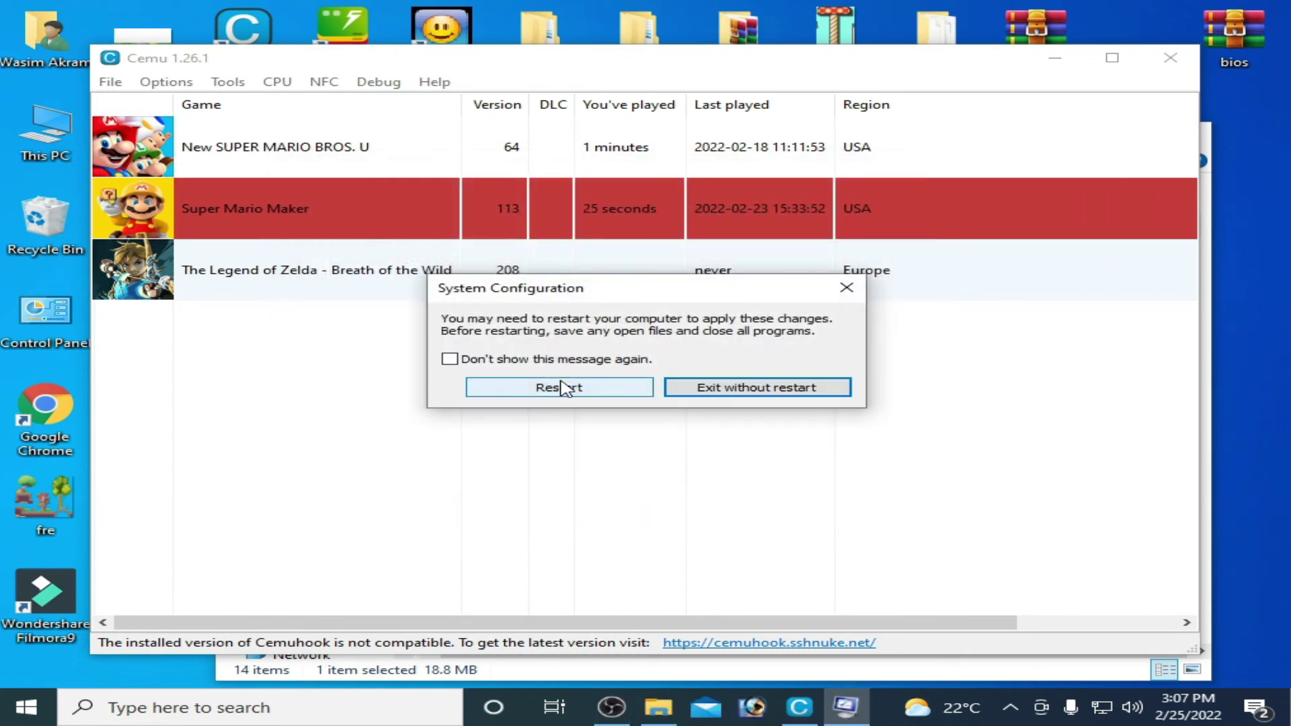
pyautogui.click(563, 388)
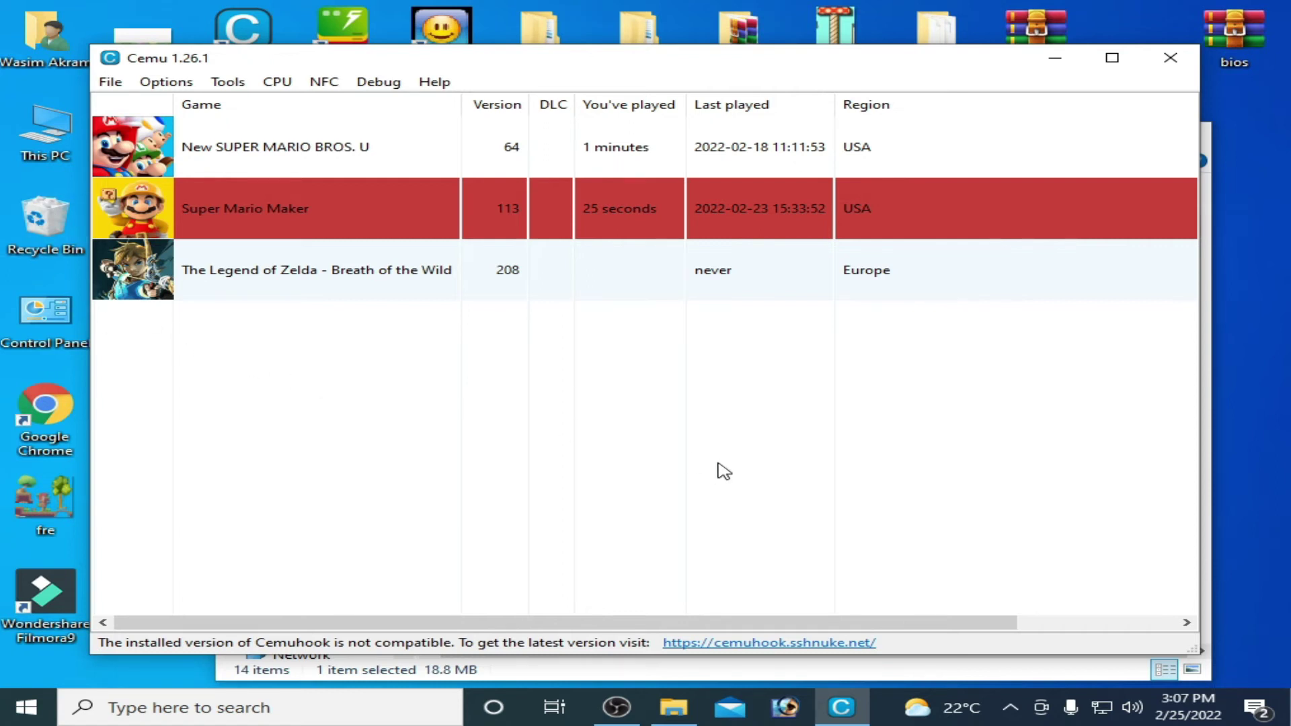
# Step: Look inside the New SUPER MARIO BROS. U [ARPE01] folder within NSMB-U-USA- on drive G:, and return to the drive's root
pyautogui.doubleClick(55, 155)
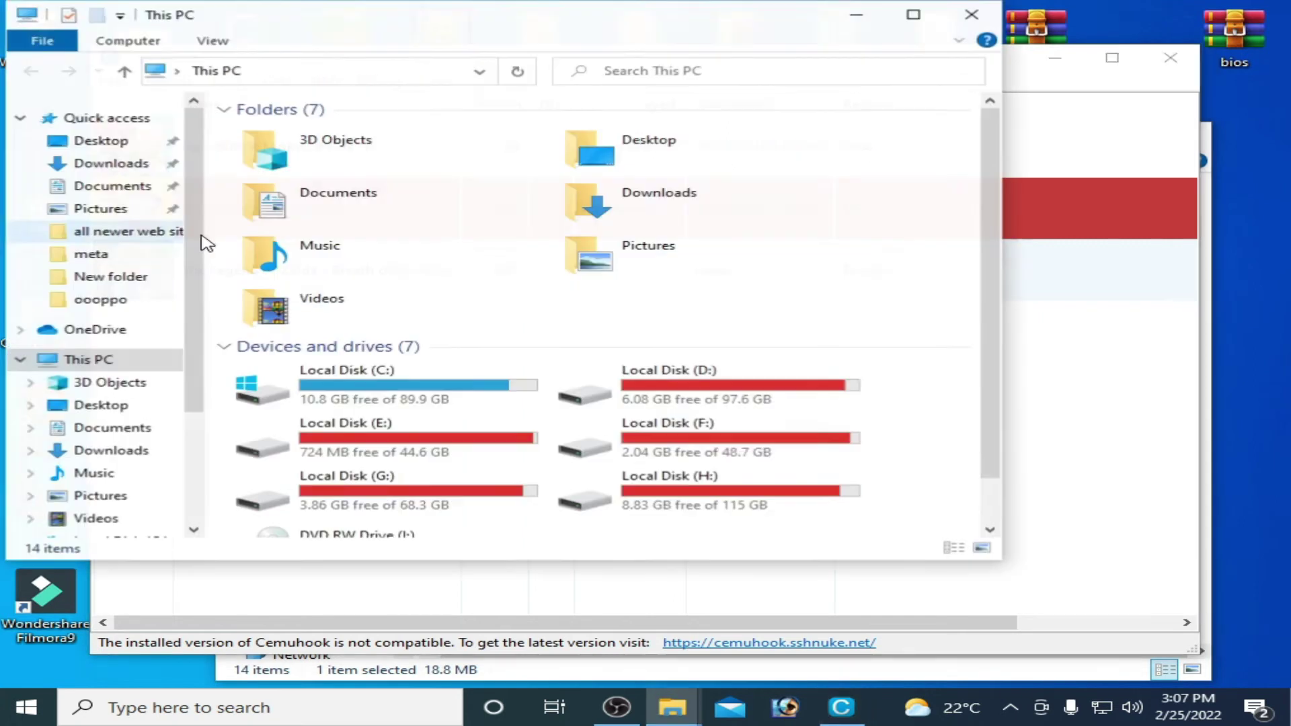
pyautogui.scroll(-2, 1000, 323)
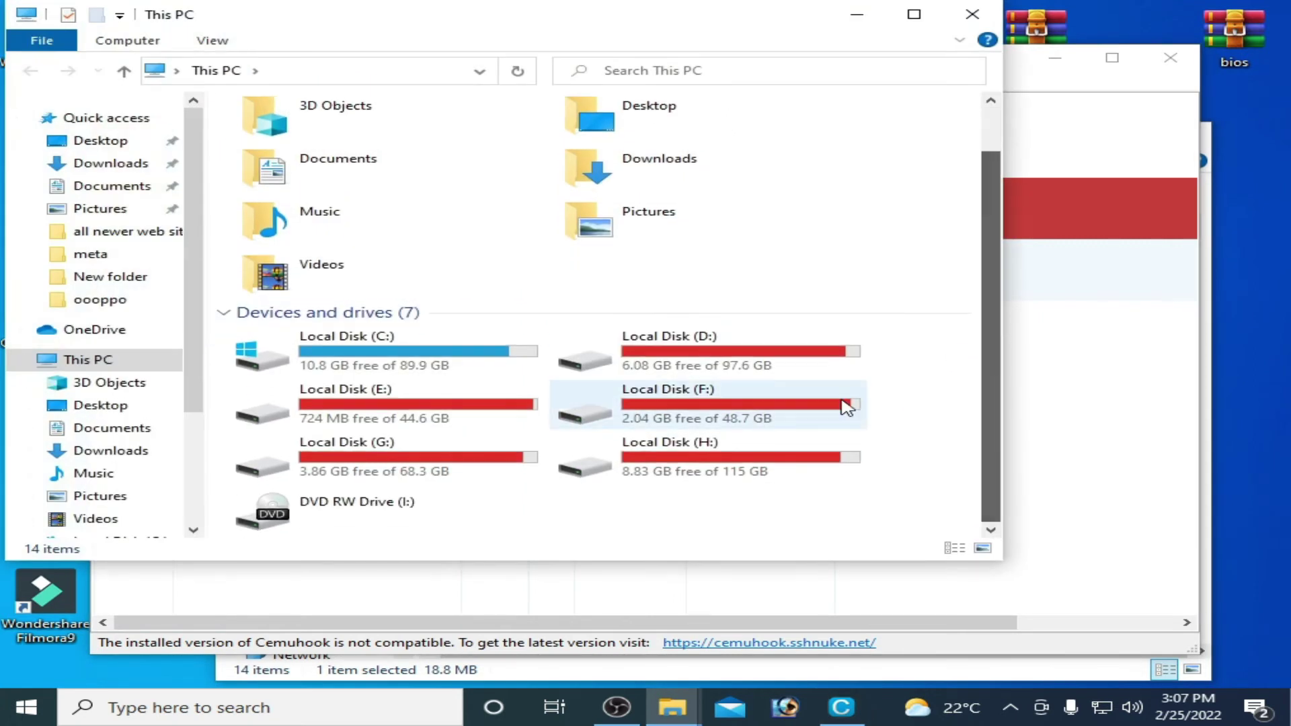
pyautogui.doubleClick(455, 451)
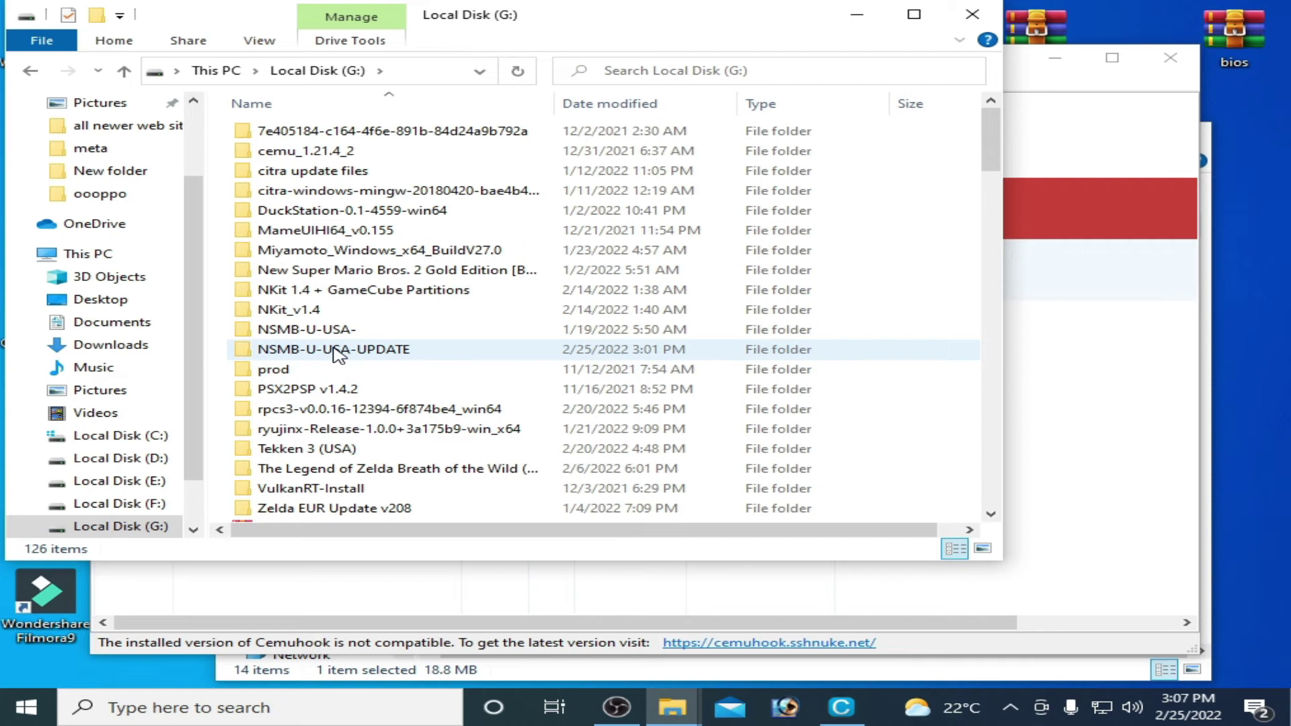
pyautogui.doubleClick(316, 331)
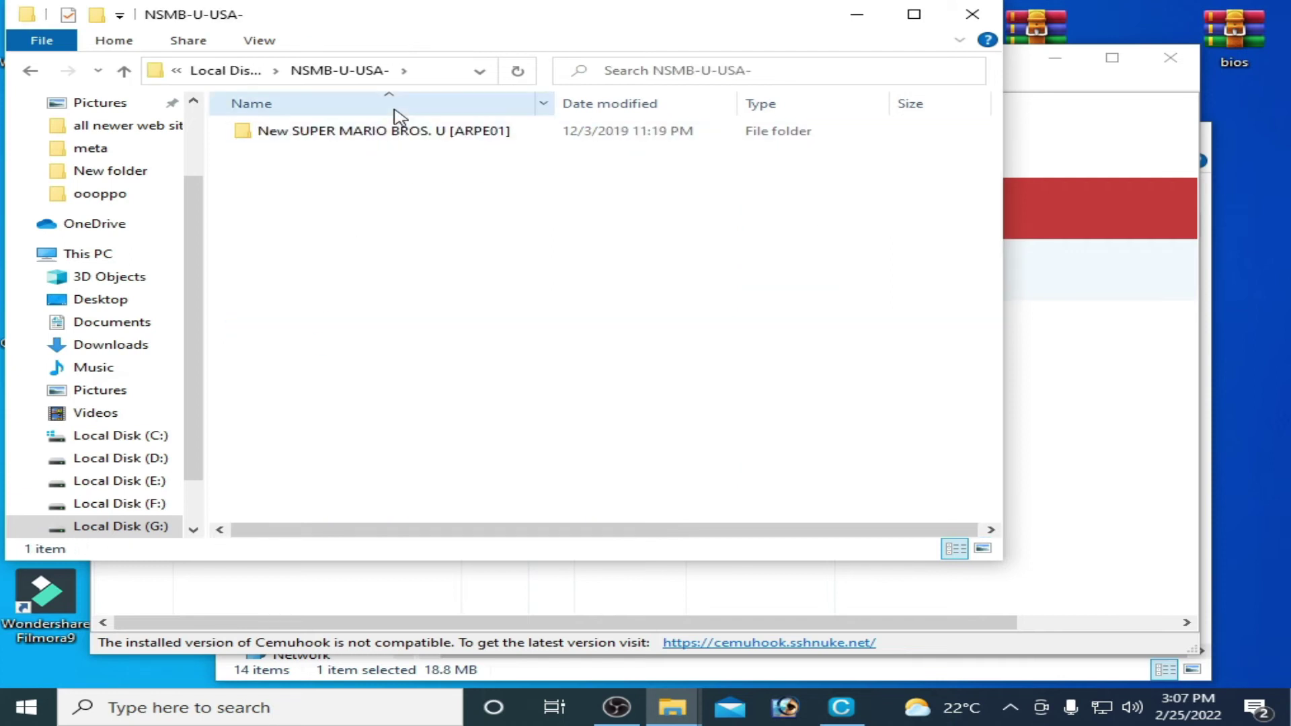
pyautogui.doubleClick(408, 135)
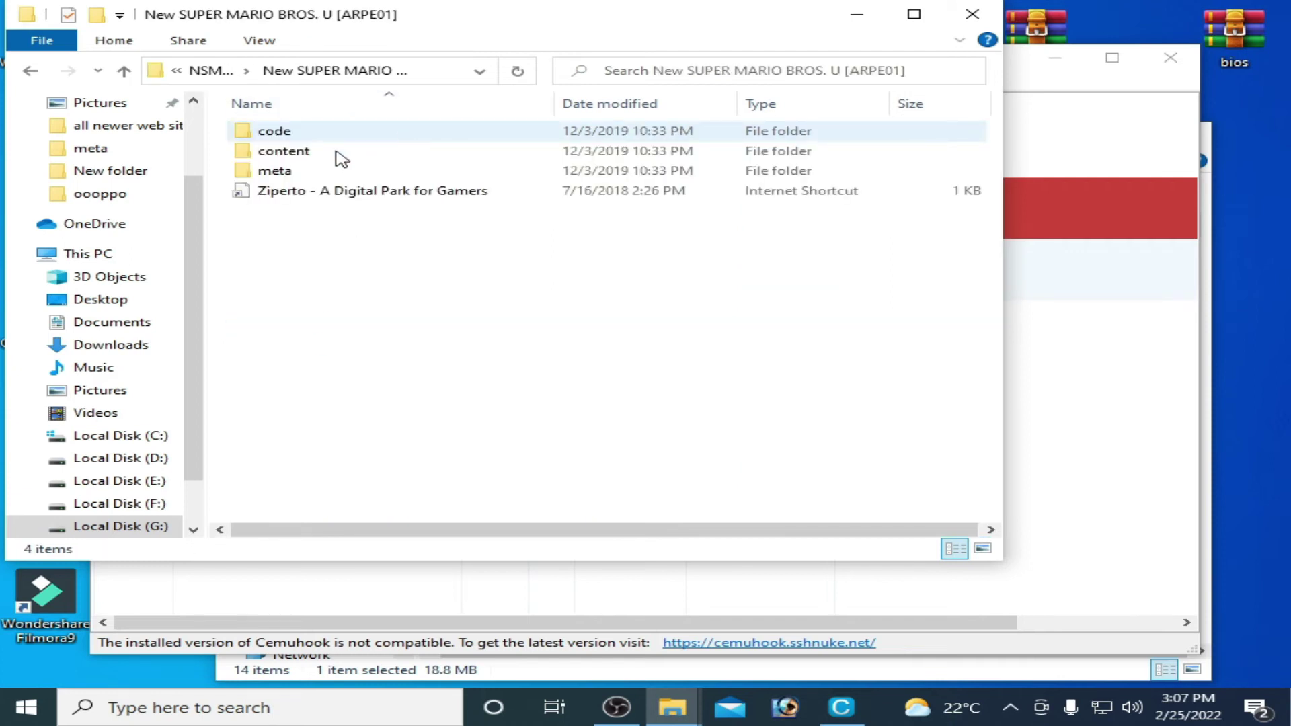
pyautogui.click(26, 79)
pyautogui.click(31, 71)
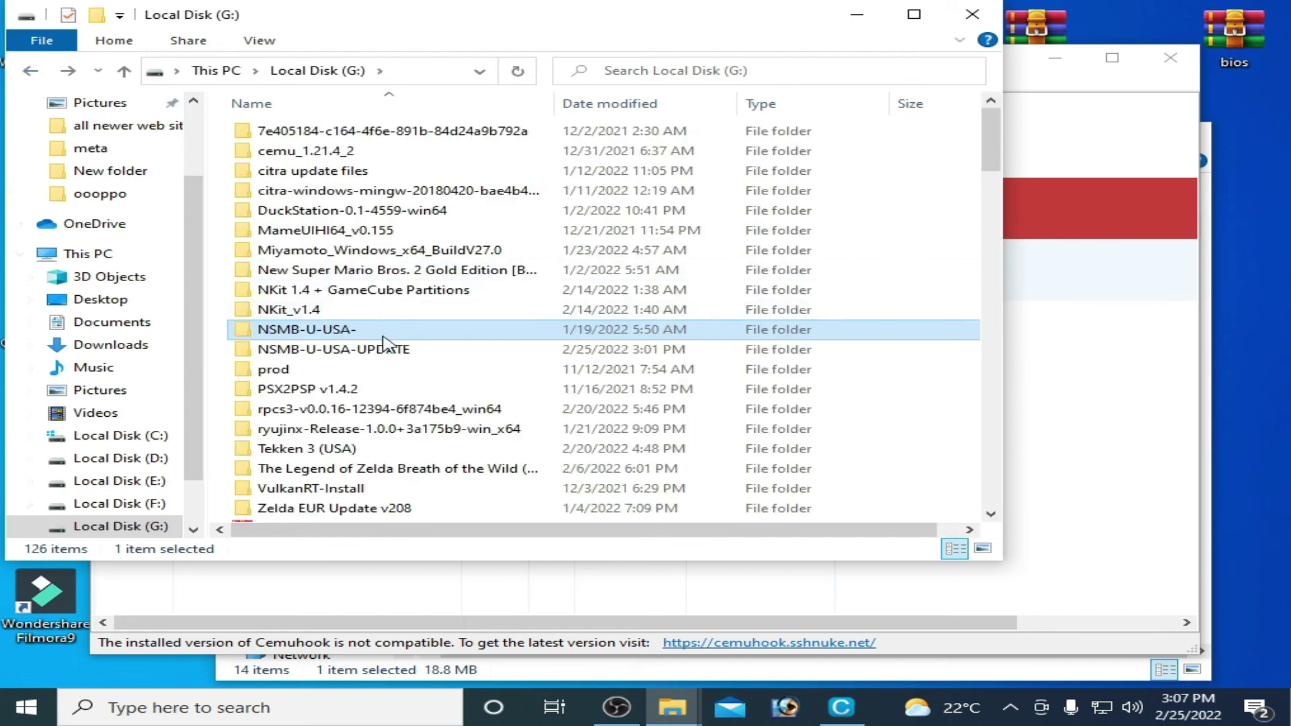
# Step: Copy the code, content and meta folders from the New SUPER MARIO BROS. U (UPDATE) (v64) (USA) folder in NSMB-U-USA-UPDATE
pyautogui.doubleClick(336, 350)
pyautogui.doubleClick(325, 138)
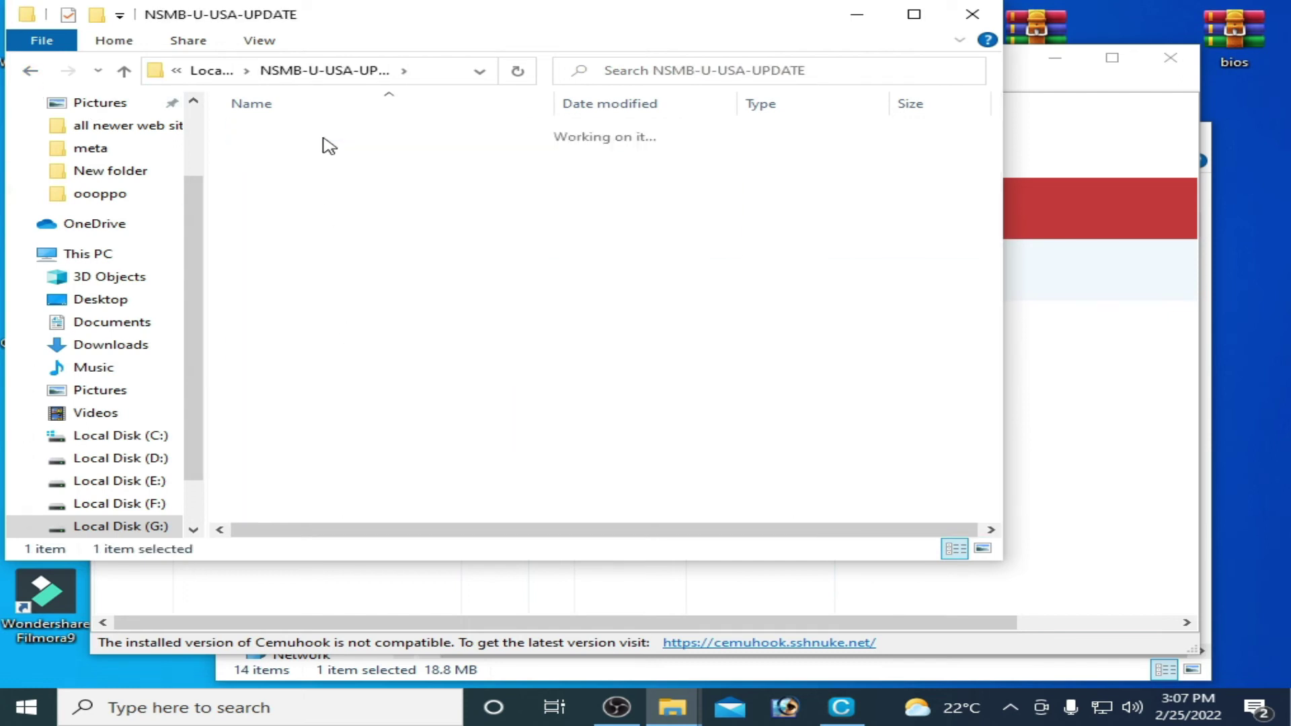
pyautogui.moveTo(224, 129); pyautogui.dragTo(259, 176)
pyautogui.rightClick(259, 176)
pyautogui.click(328, 473)
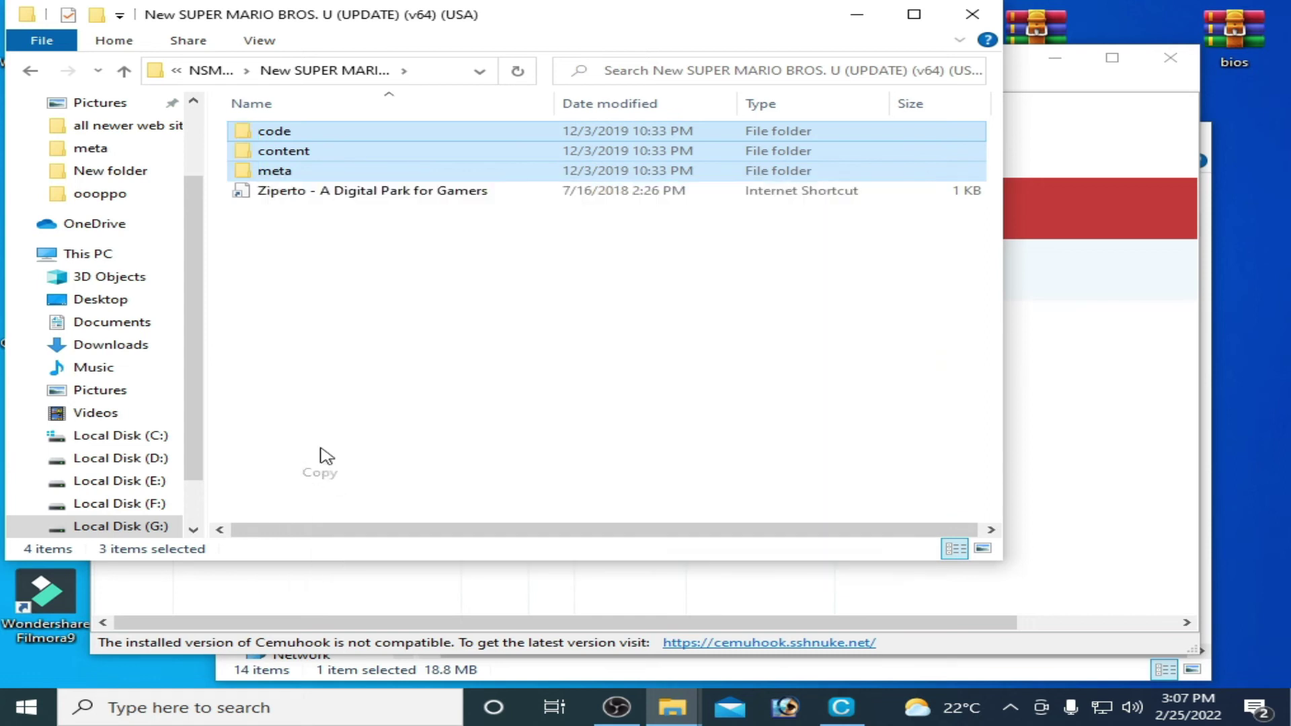
# Step: Paste the copied folders into New SUPER MARIO BROS. U [ARPE01] within NSMB-U-USA-, replace the duplicate files, and close the folder window
pyautogui.click(30, 71)
pyautogui.click(30, 72)
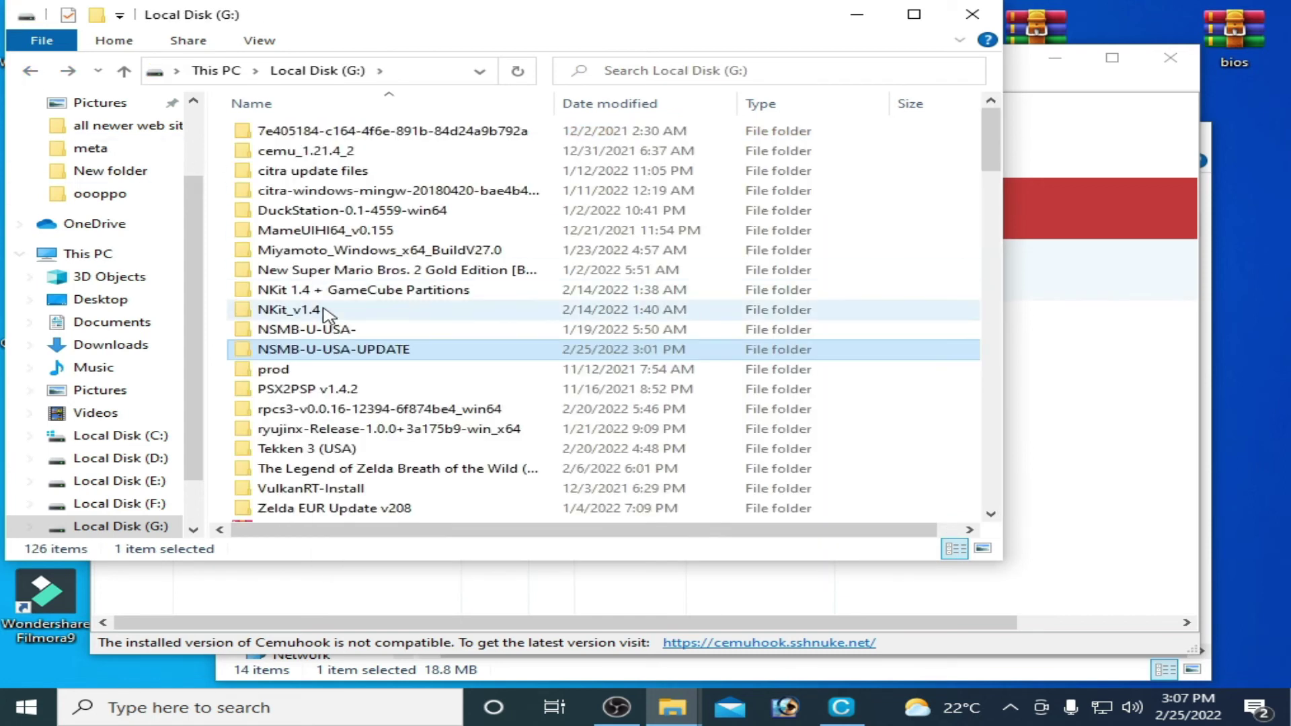
pyautogui.doubleClick(316, 329)
pyautogui.click(314, 138)
pyautogui.doubleClick(315, 135)
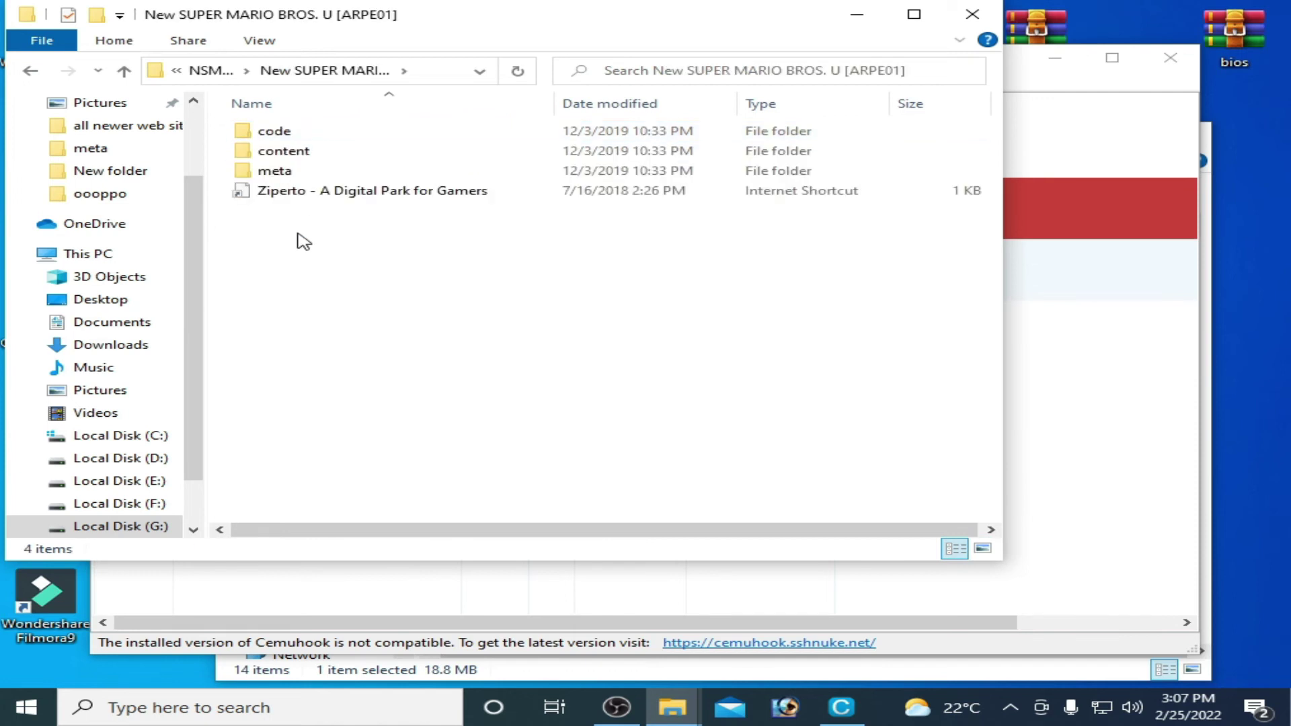
pyautogui.rightClick(340, 310)
pyautogui.click(396, 437)
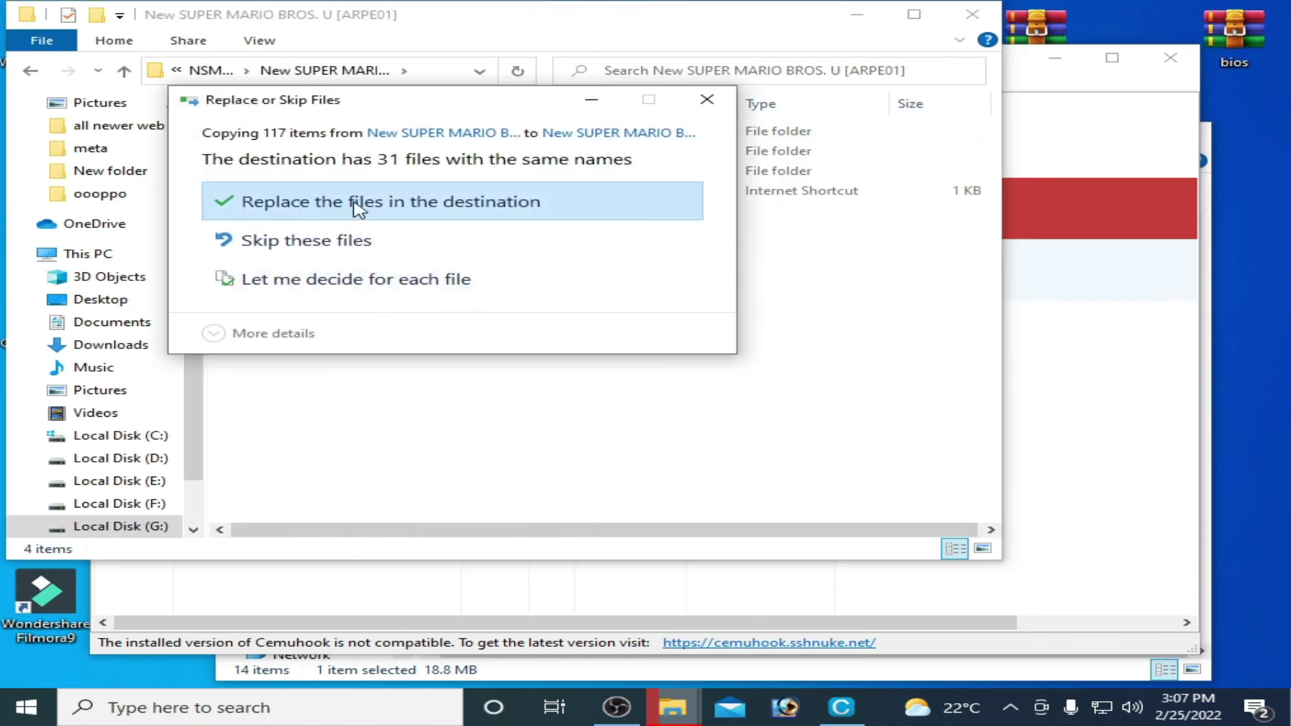
pyautogui.click(390, 212)
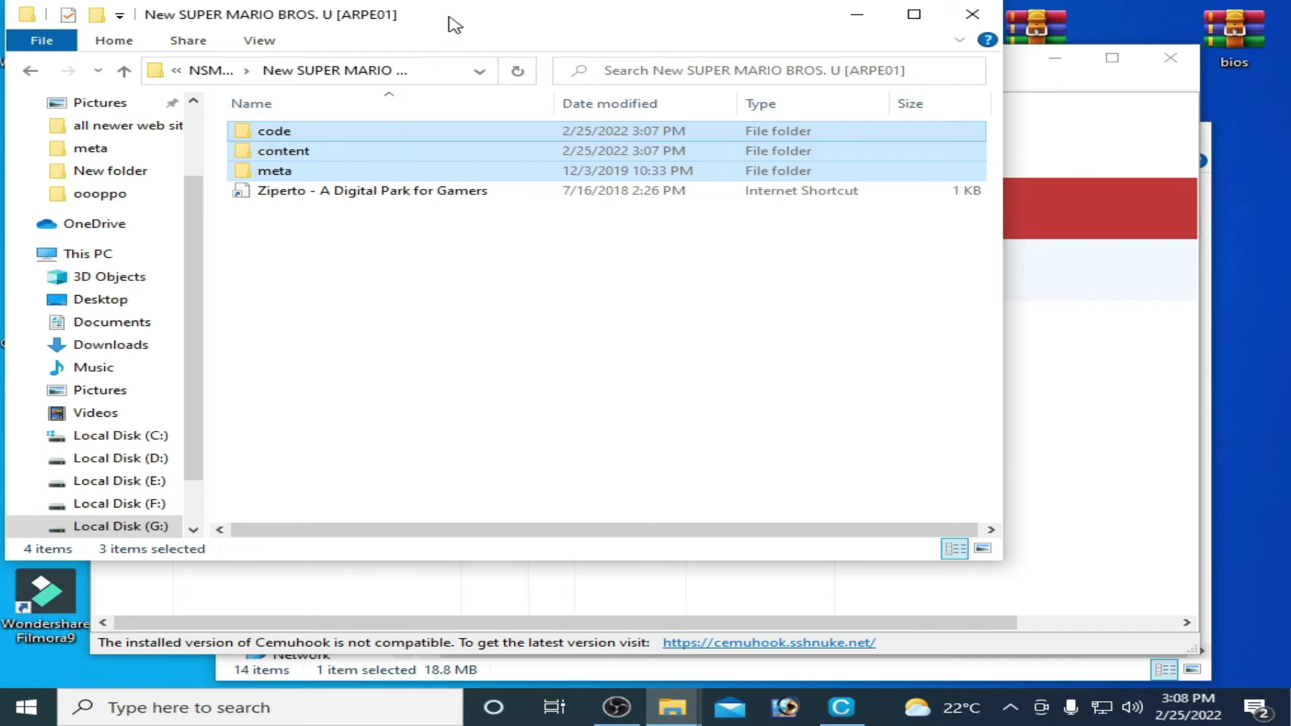
pyautogui.moveTo(455, 25); pyautogui.dragTo(779, 418)
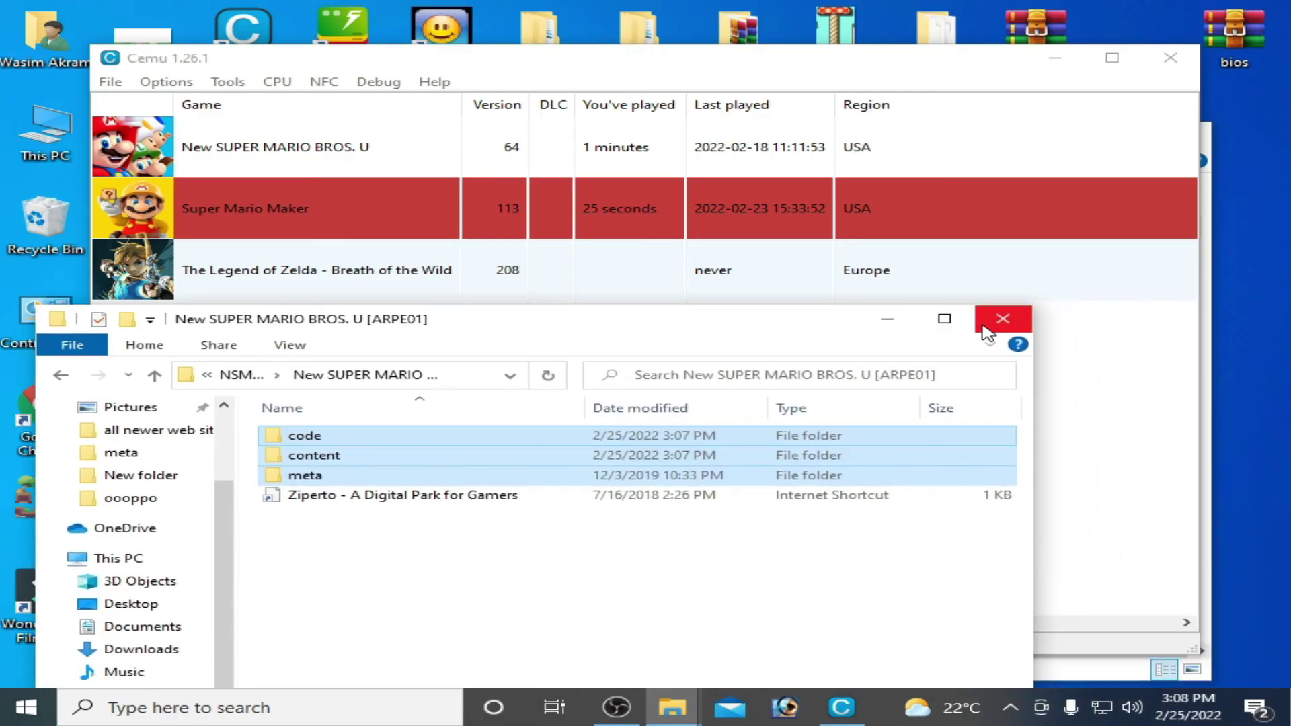
pyautogui.click(993, 319)
# Step: In Cemu, install the New SUPER MARIO BROS. U title from meta.xml again, accepting the reinstallation
pyautogui.click(116, 84)
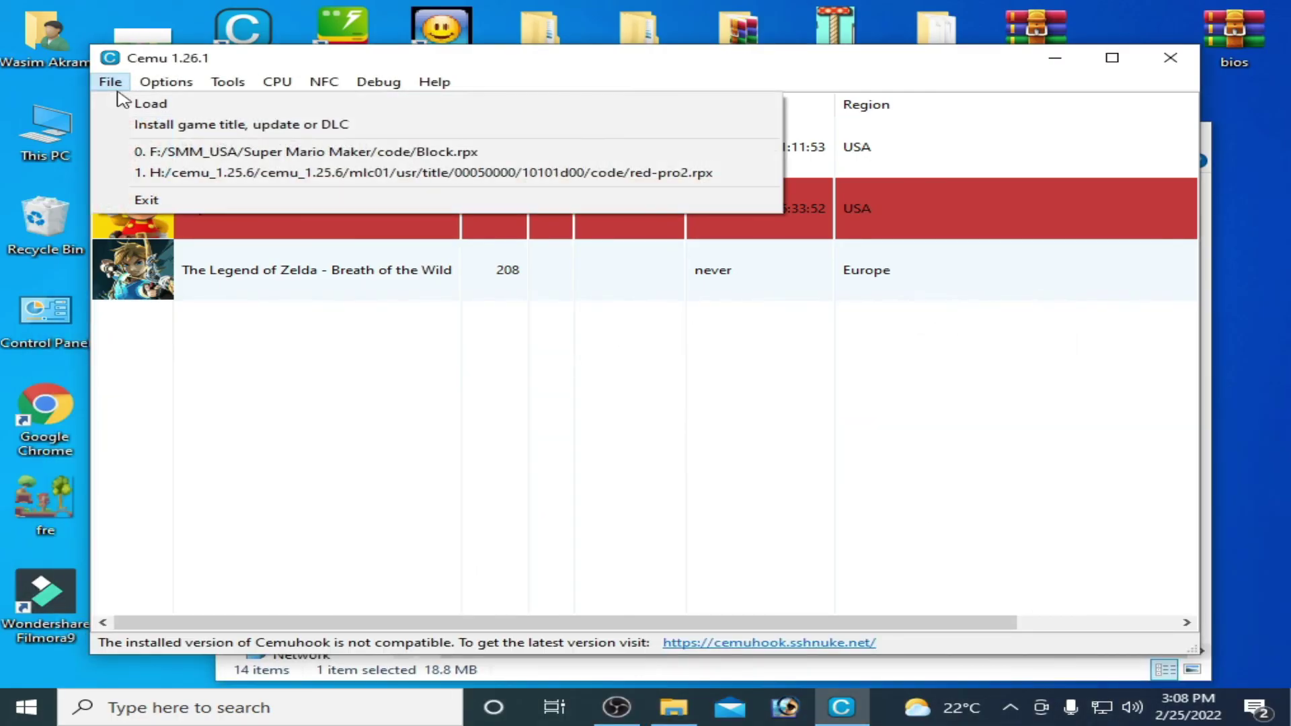
pyautogui.click(155, 126)
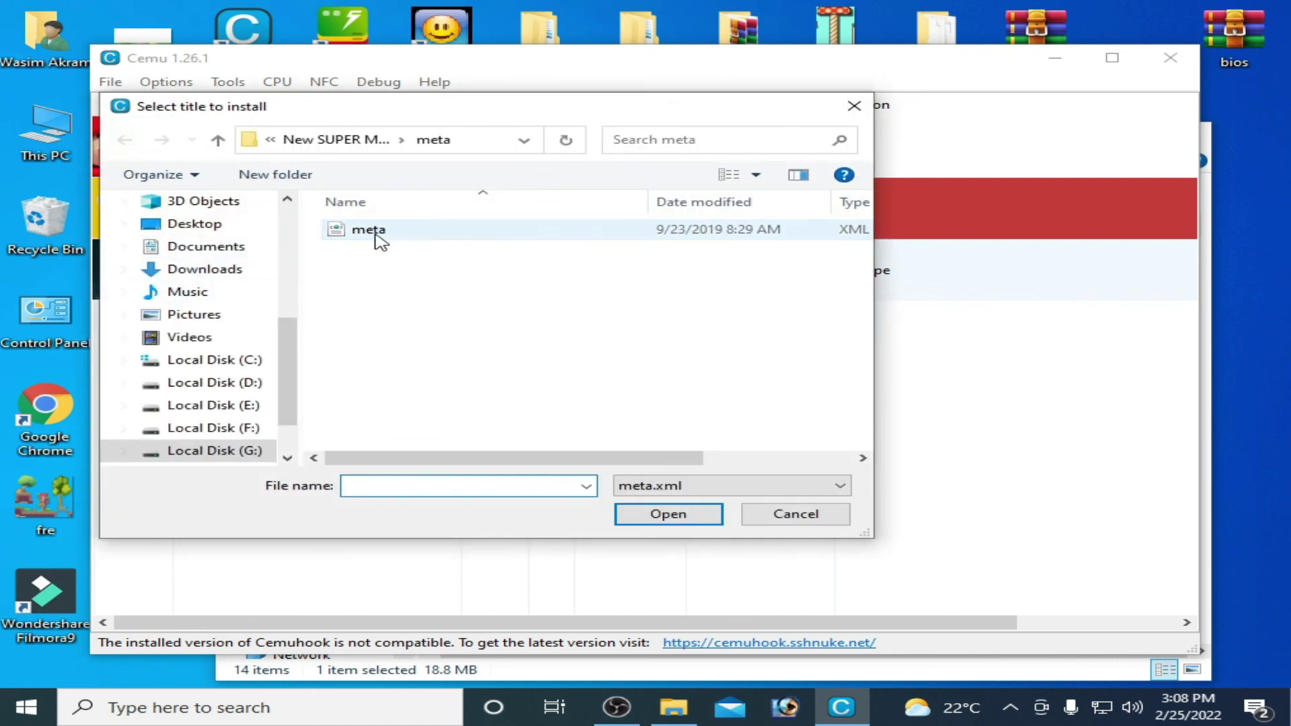
pyautogui.doubleClick(376, 241)
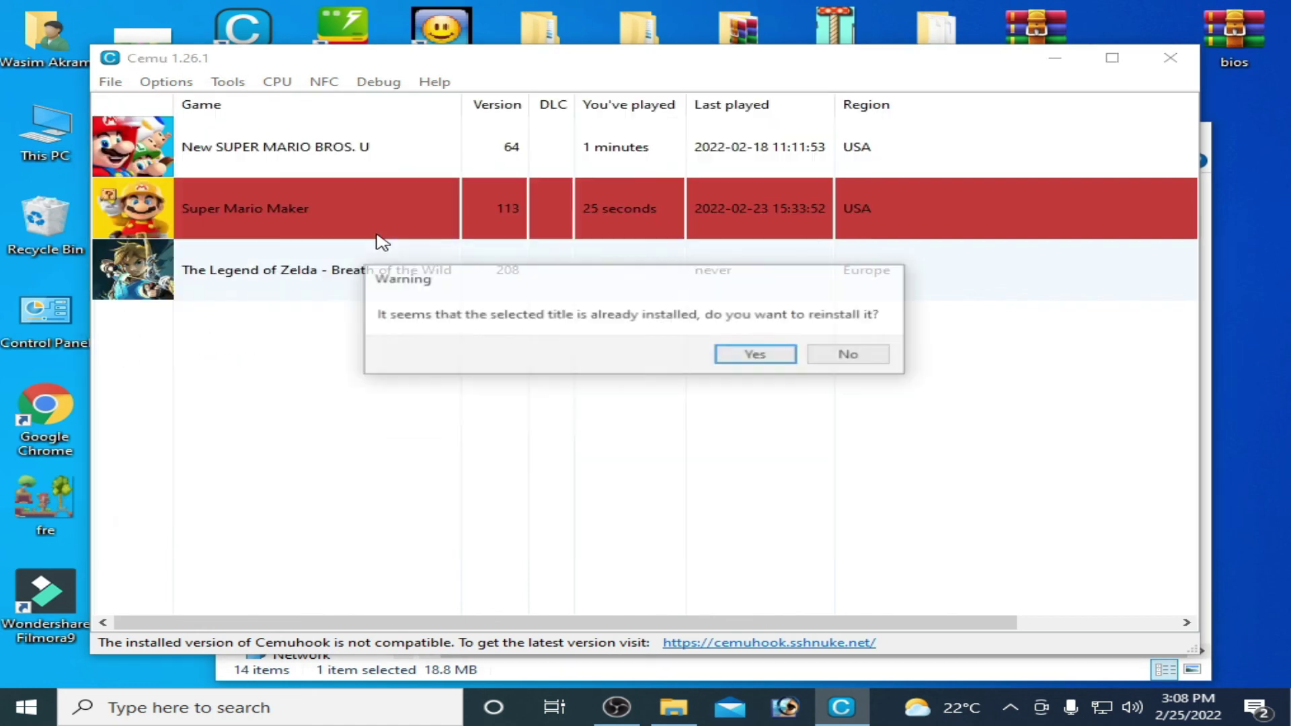
pyautogui.click(753, 356)
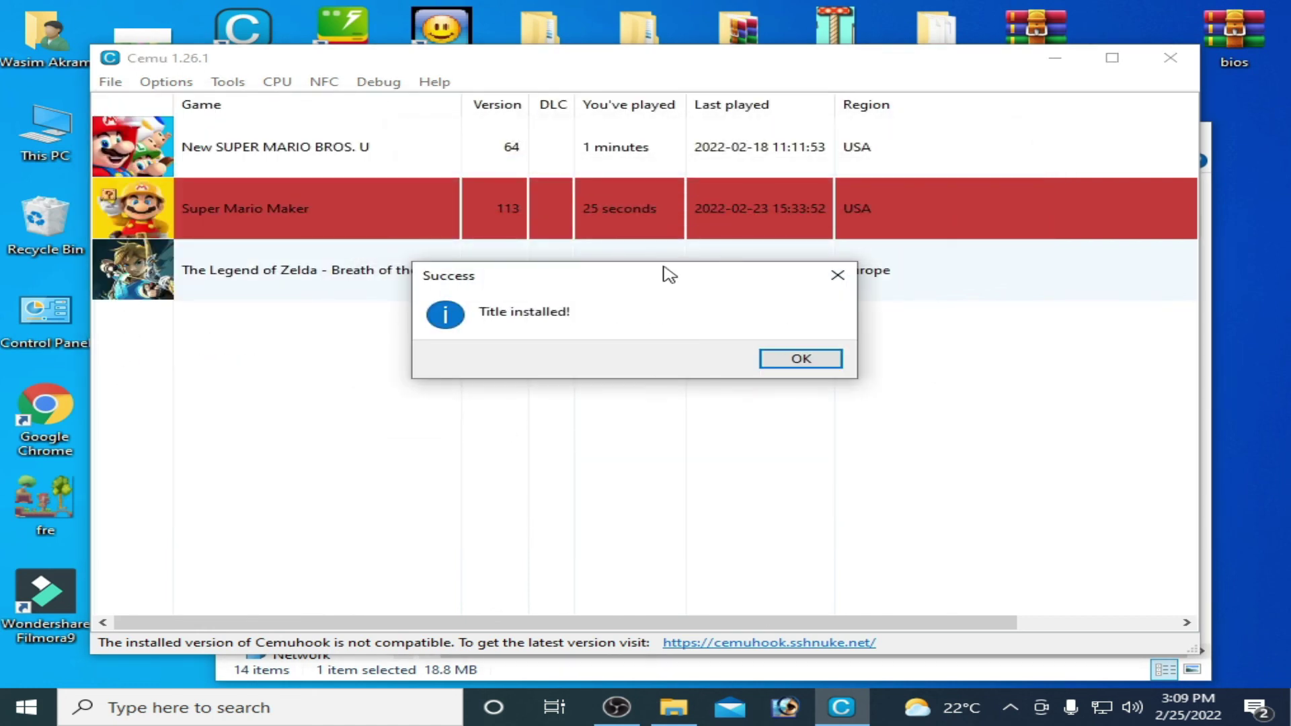